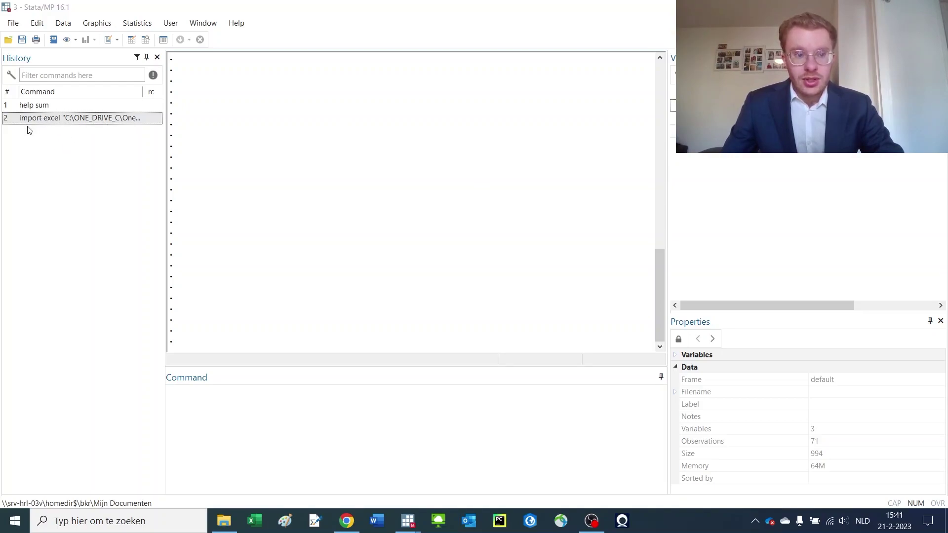
# - Rerun the FRED Graph import of HH_DEBT_GDP.xlsx with the clear option, loading 2 variables and 71 observations
pyautogui.click(120, 121)
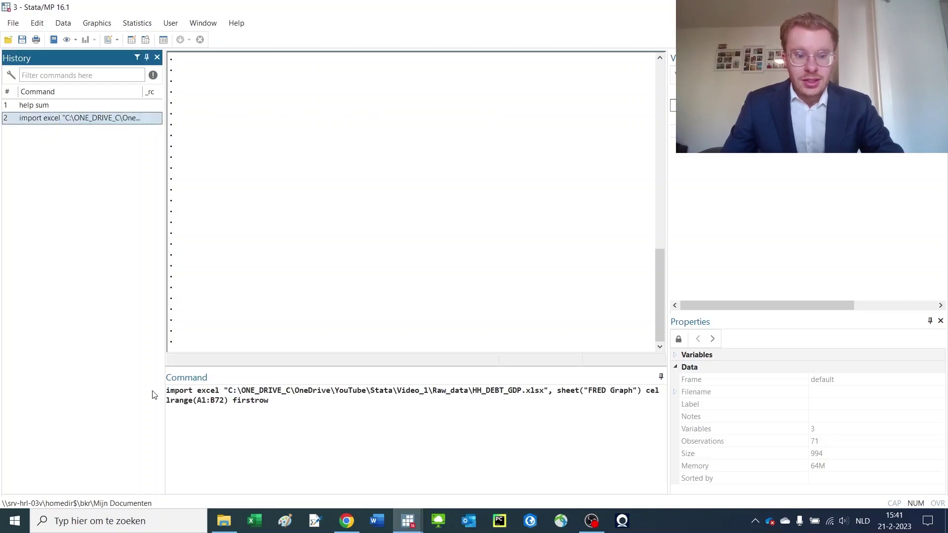
pyautogui.click(321, 429)
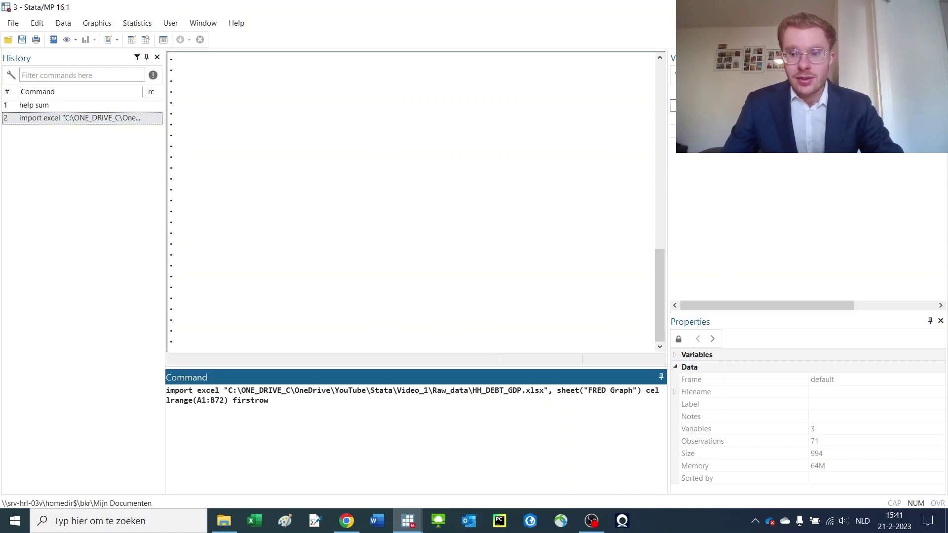
pyautogui.write('clean')
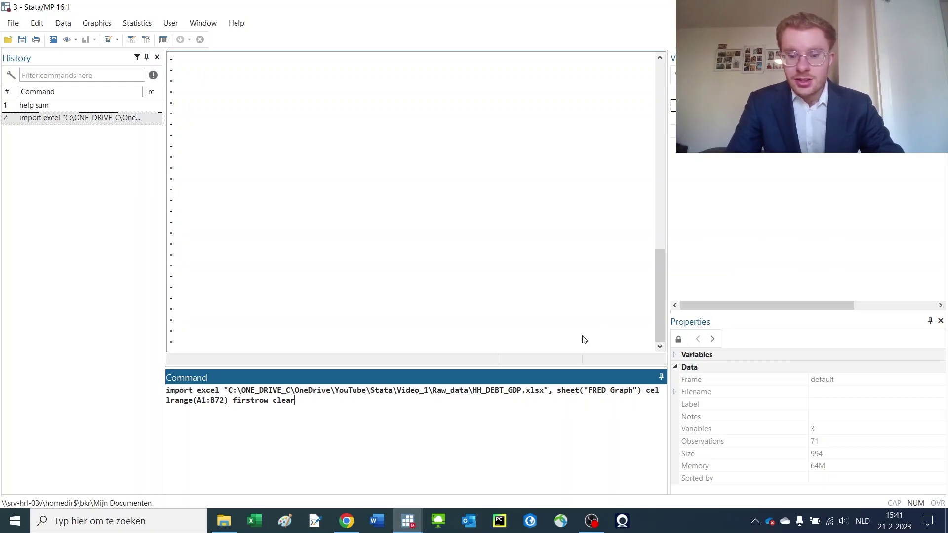
pyautogui.press('Return')
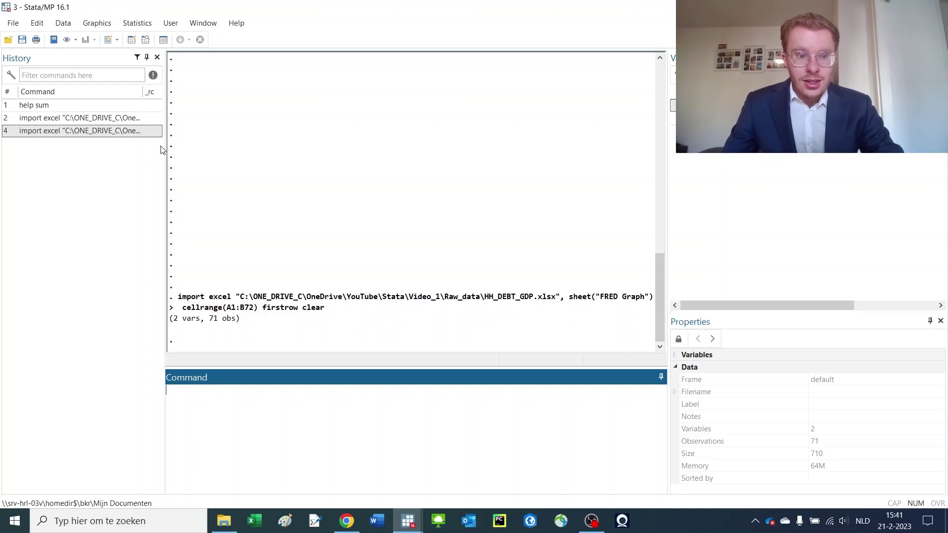
pyautogui.doubleClick(151, 132)
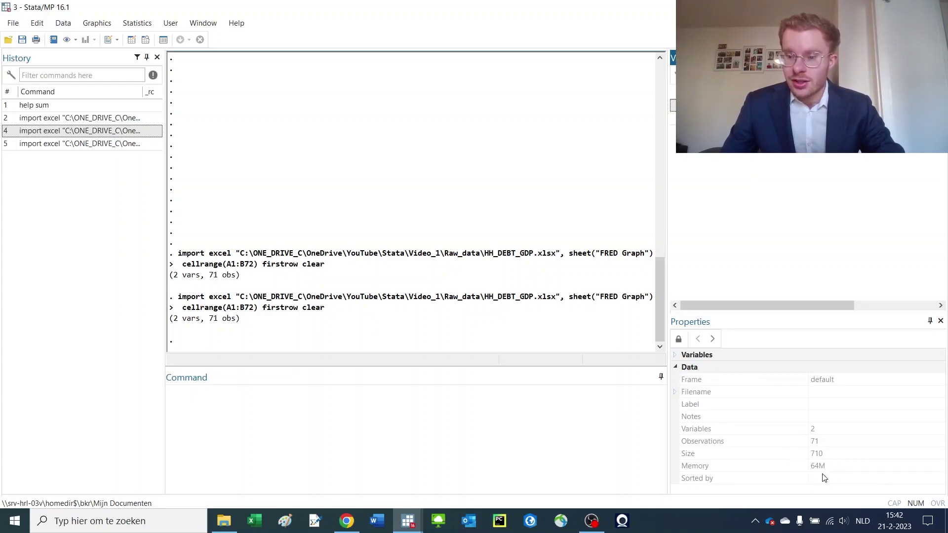
pyautogui.click(811, 430)
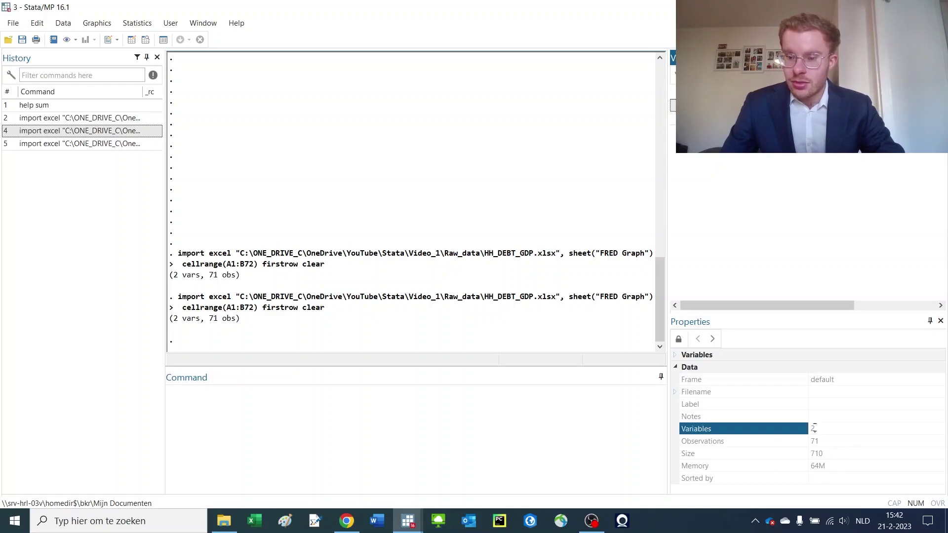
pyautogui.click(801, 440)
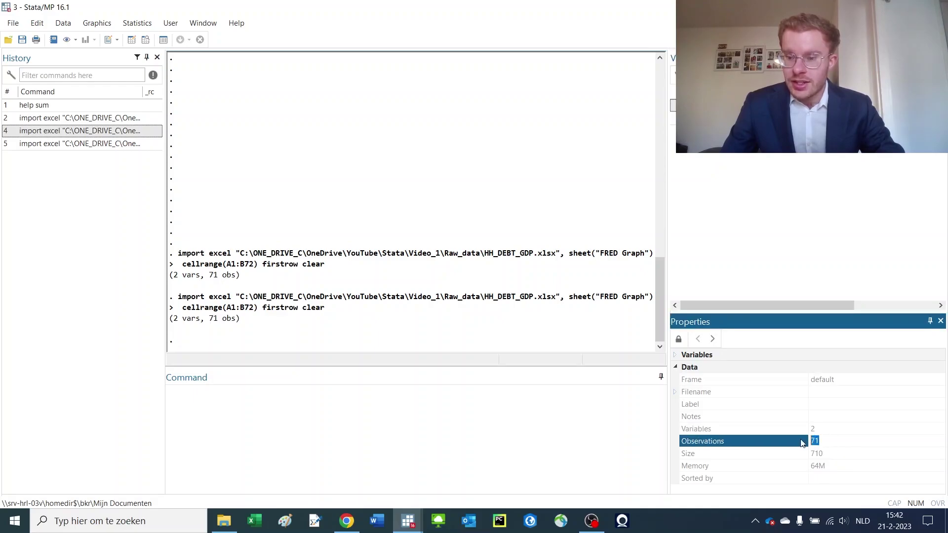
pyautogui.click(794, 455)
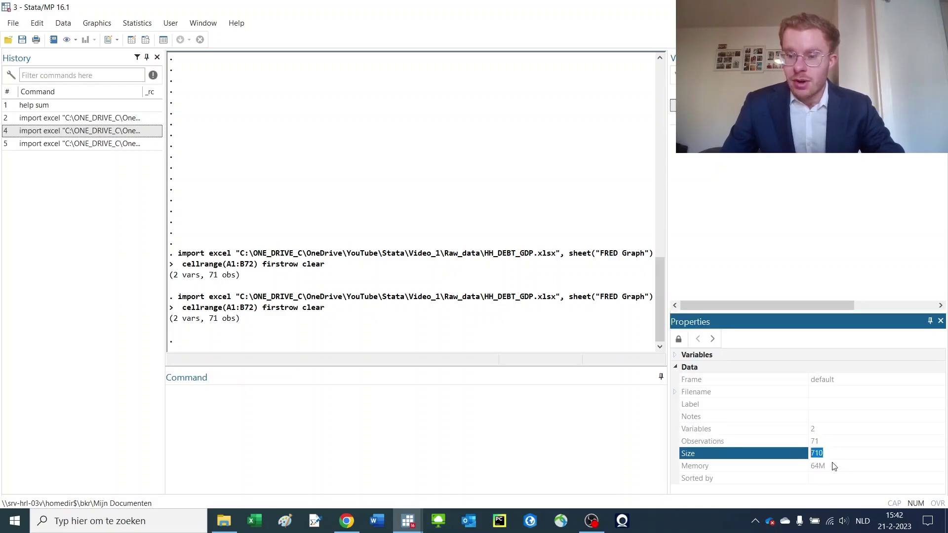
pyautogui.click(801, 464)
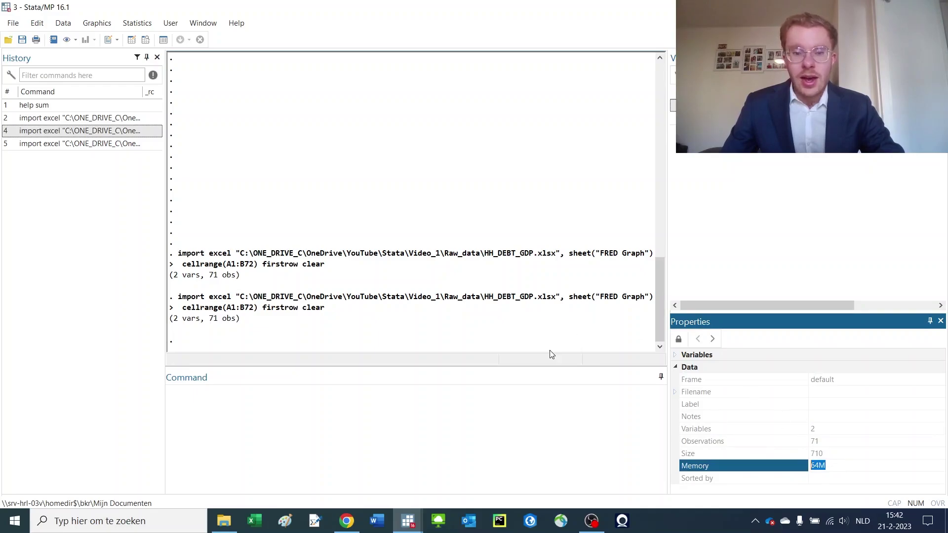
pyautogui.click(815, 430)
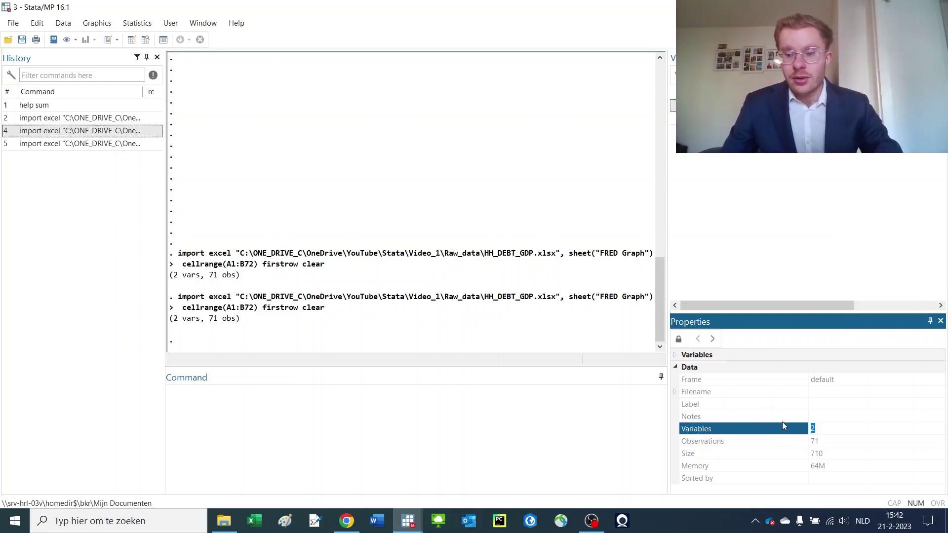
pyautogui.click(514, 328)
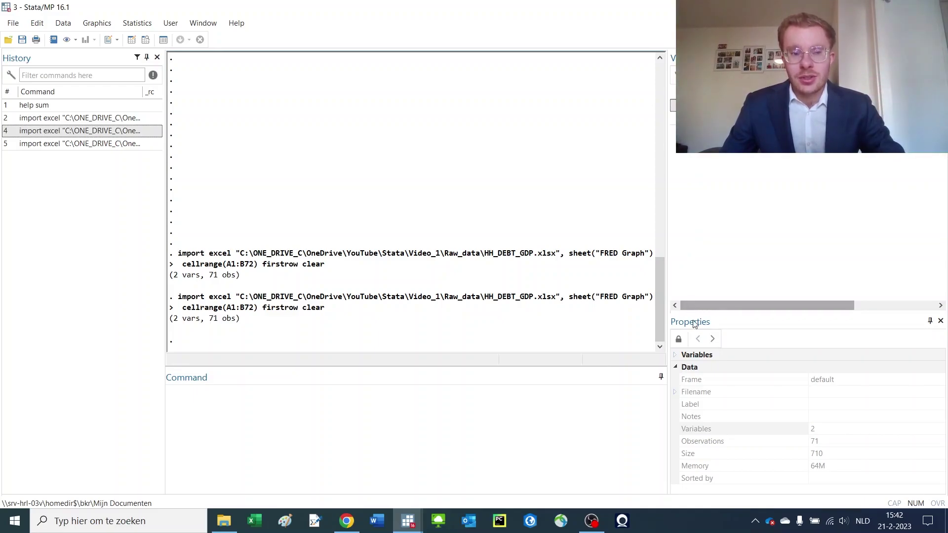
pyautogui.click(146, 42)
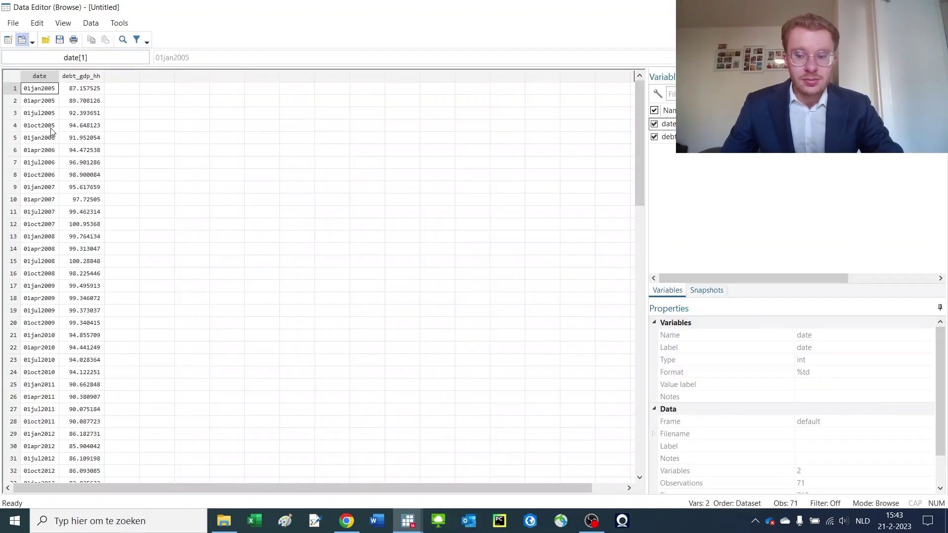
pyautogui.scroll(-7, 42, 129)
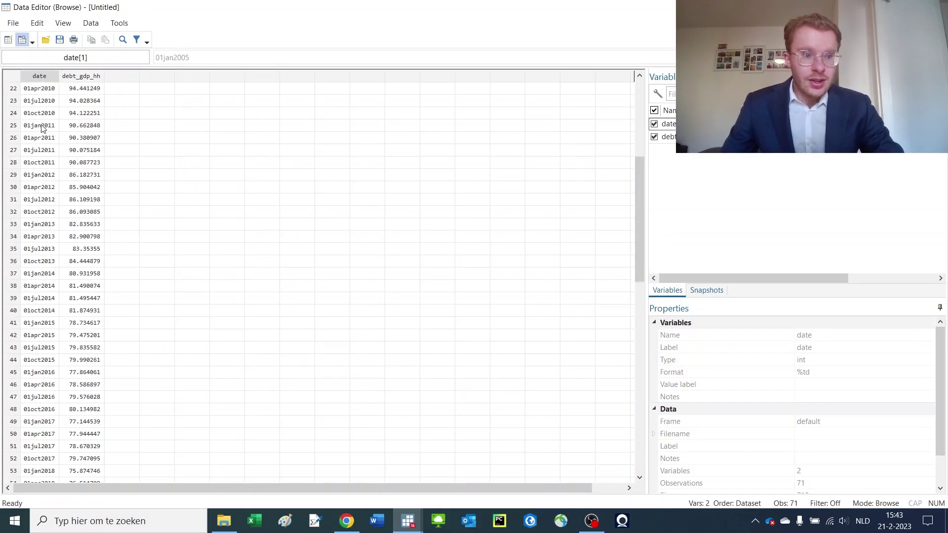
pyautogui.scroll(-14, 42, 129)
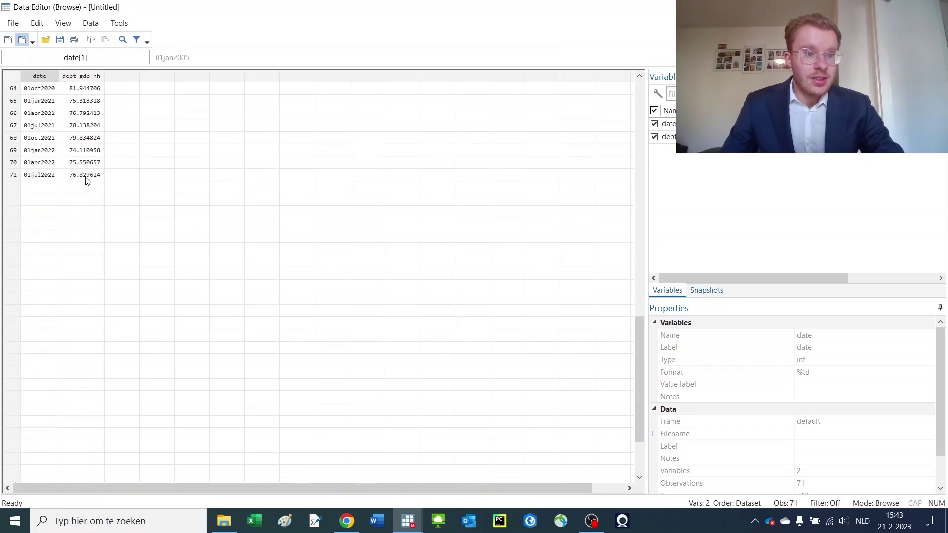
pyautogui.scroll(8, 88, 180)
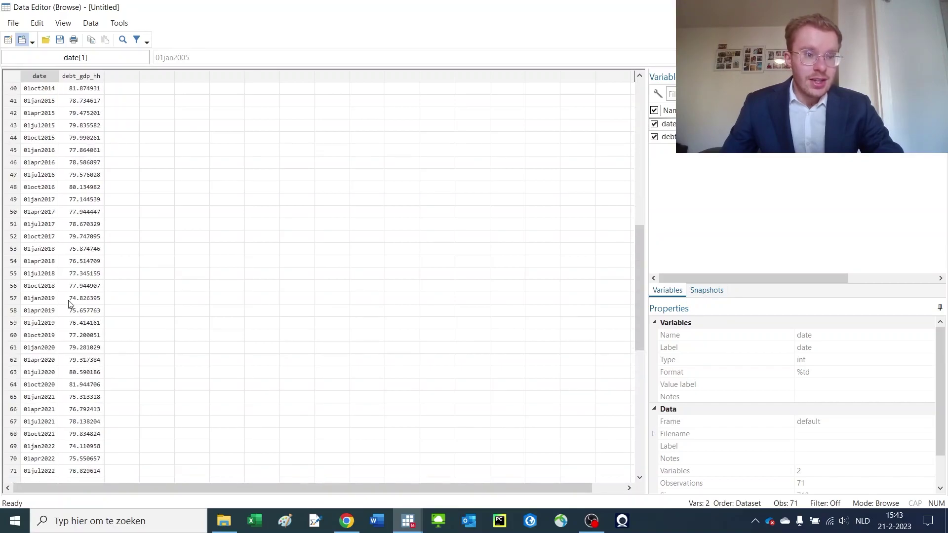
pyautogui.scroll(-6, 69, 304)
pyautogui.moveTo(40, 249); pyautogui.dragTo(84, 249)
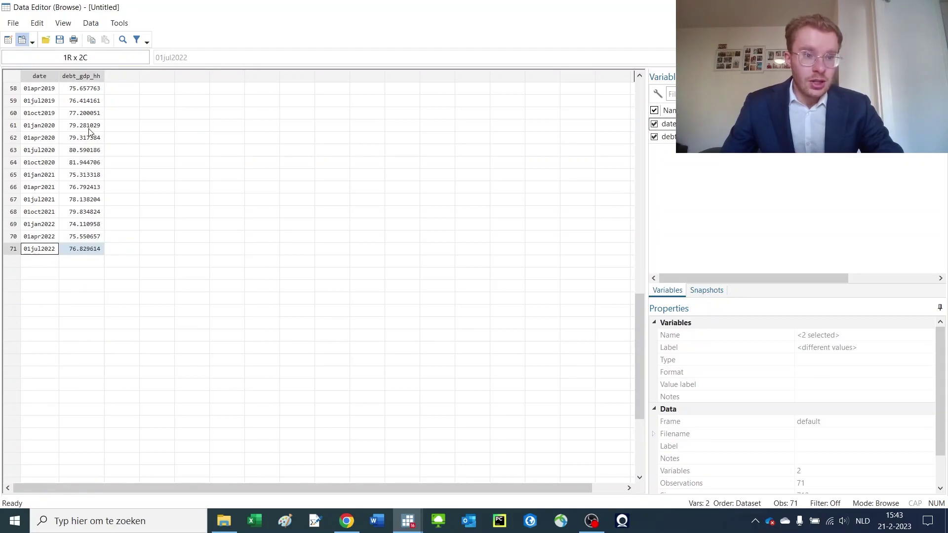
pyautogui.scroll(10, 40, 249)
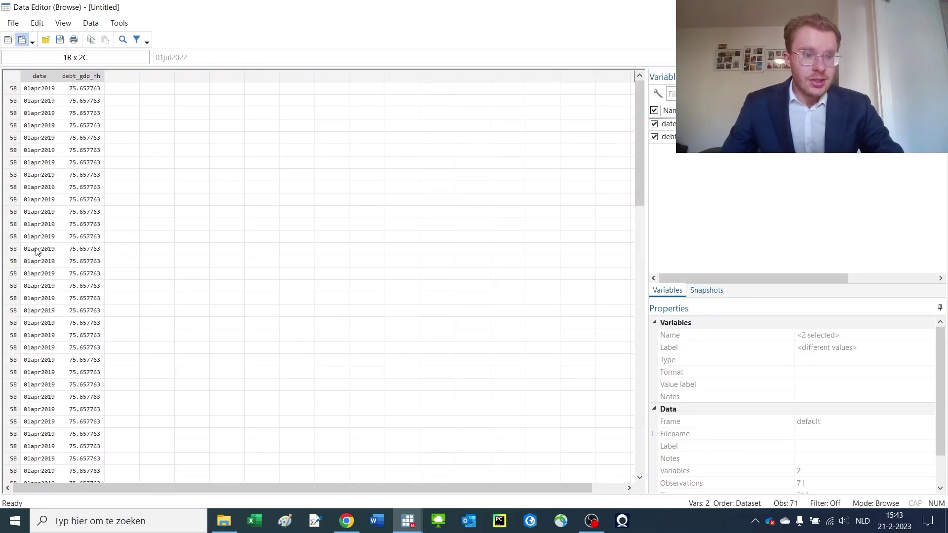
pyautogui.click(83, 89)
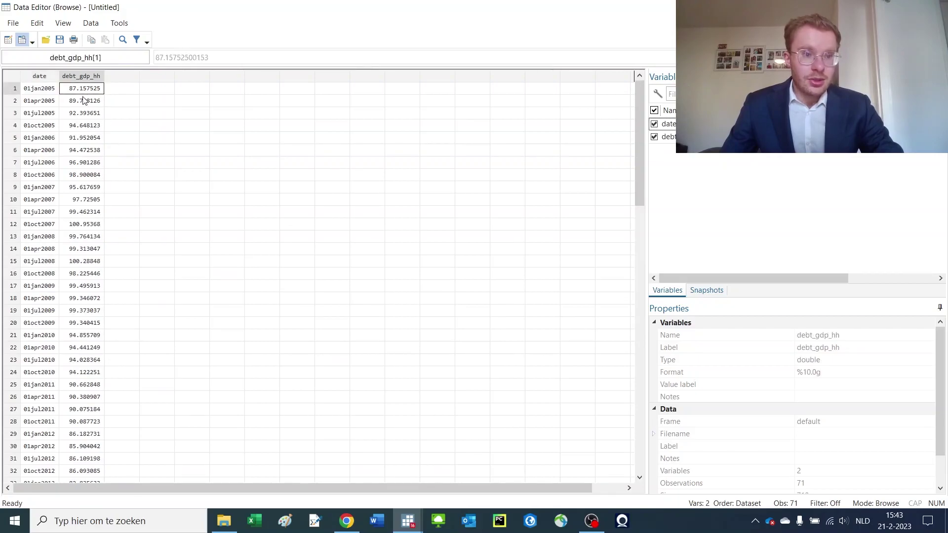
pyautogui.click(45, 94)
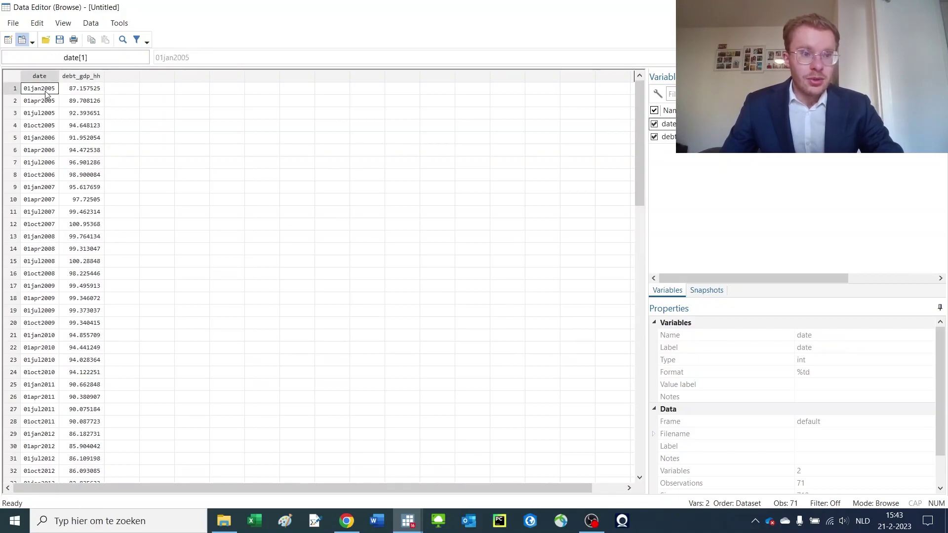
pyautogui.scroll(-10, 45, 198)
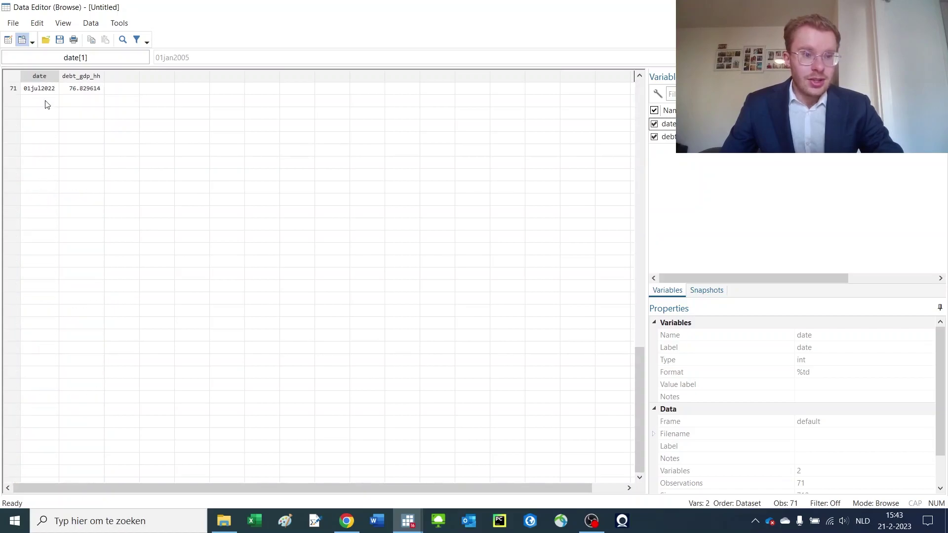
pyautogui.click(43, 91)
pyautogui.scroll(3, 43, 97)
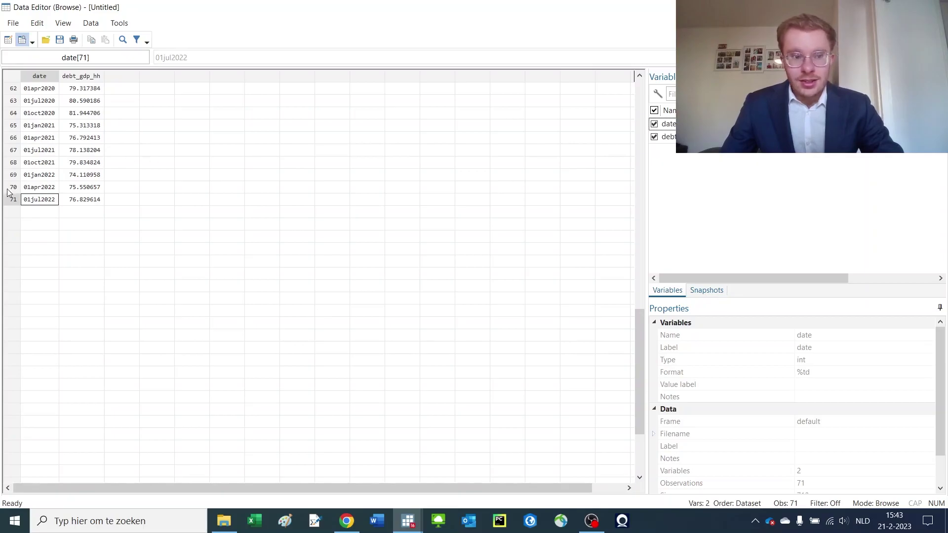
pyautogui.scroll(15, 129, 170)
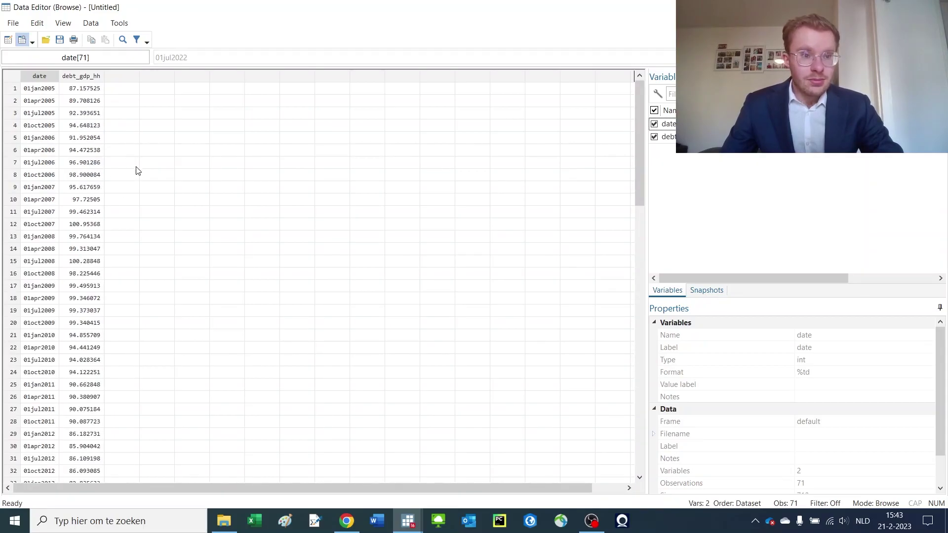
pyautogui.hotkey('alt', 'F4')
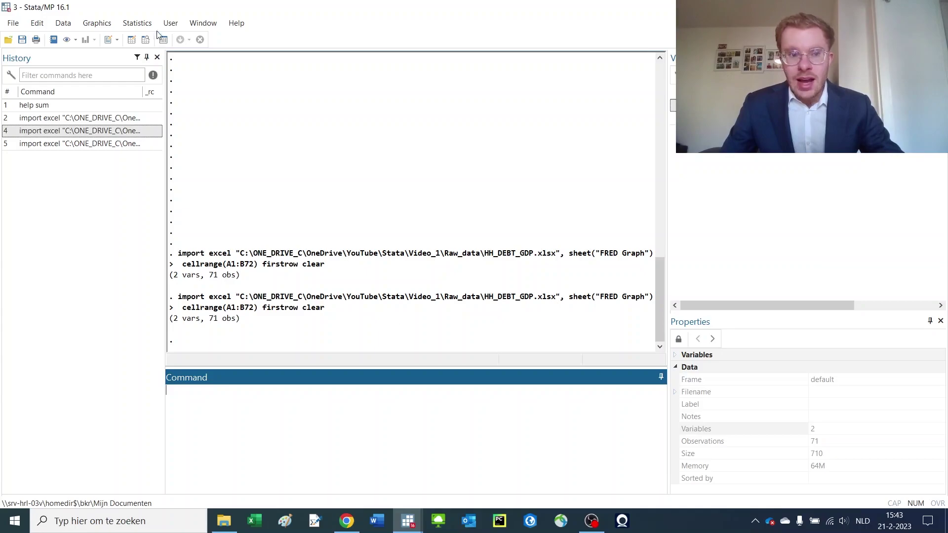
pyautogui.click(148, 44)
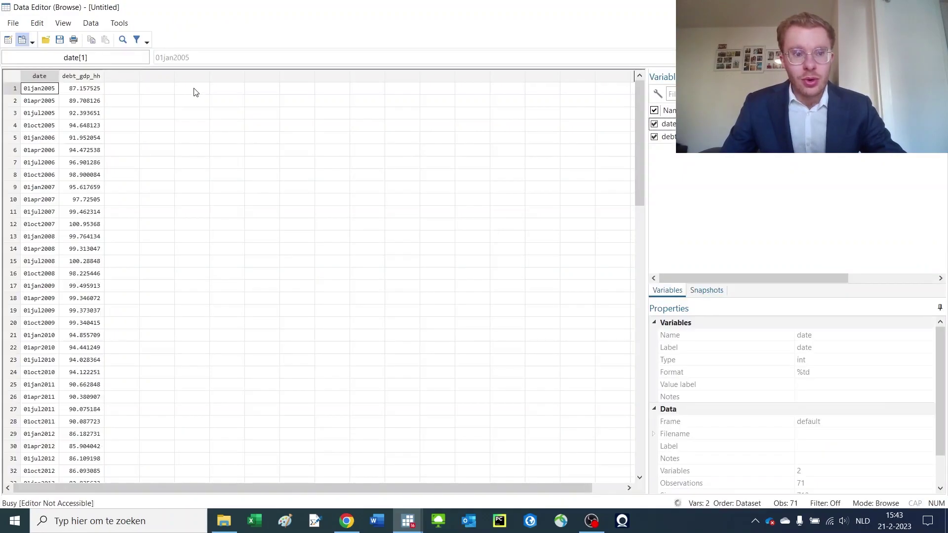
pyautogui.click(76, 92)
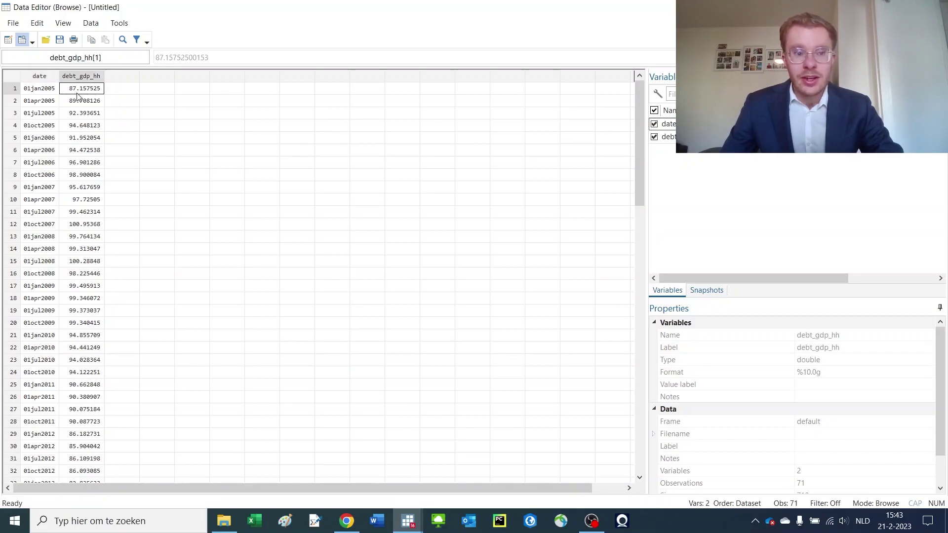
pyautogui.hotkey('alt', 'Tab')
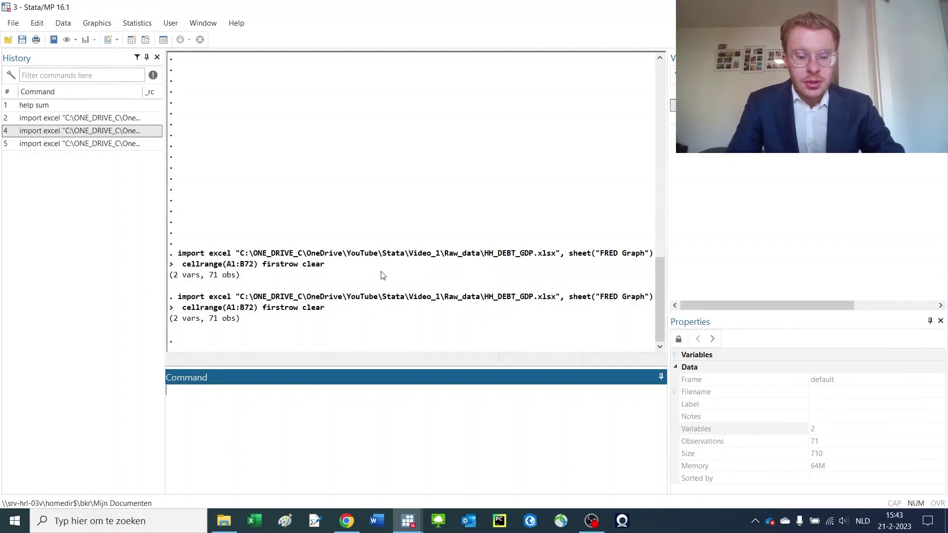
# - Generate hh_debt_ratio = debt_gdp_hh/100 and enter the browse command
pyautogui.write('g')
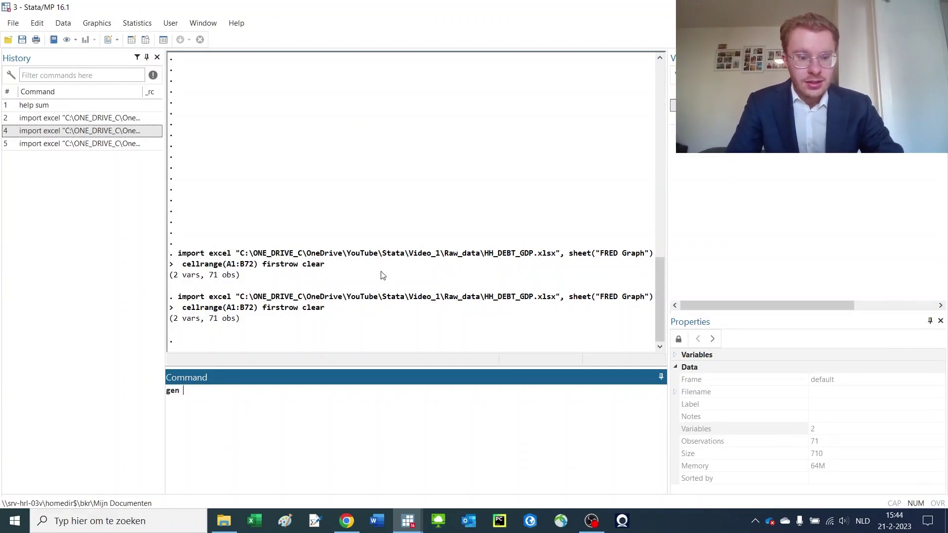
pyautogui.write('en')
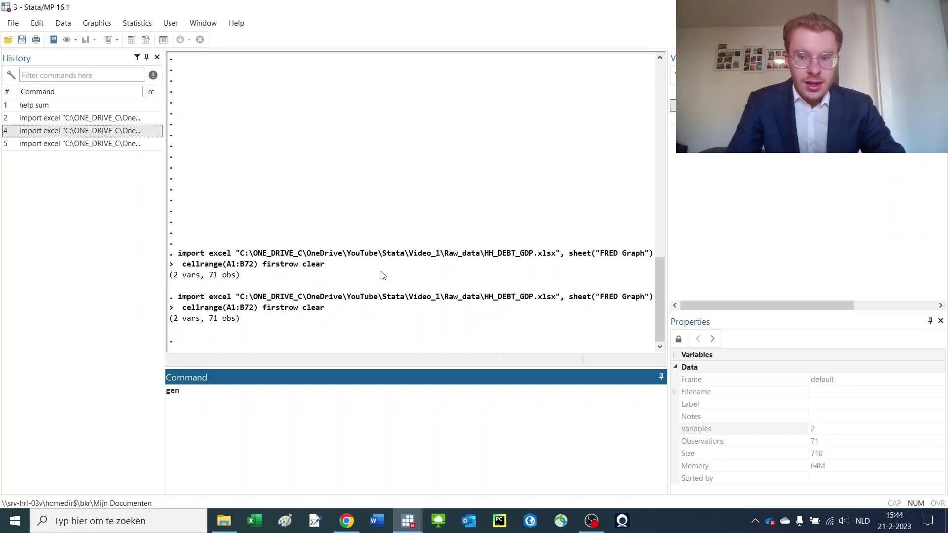
pyautogui.write('hh_de')
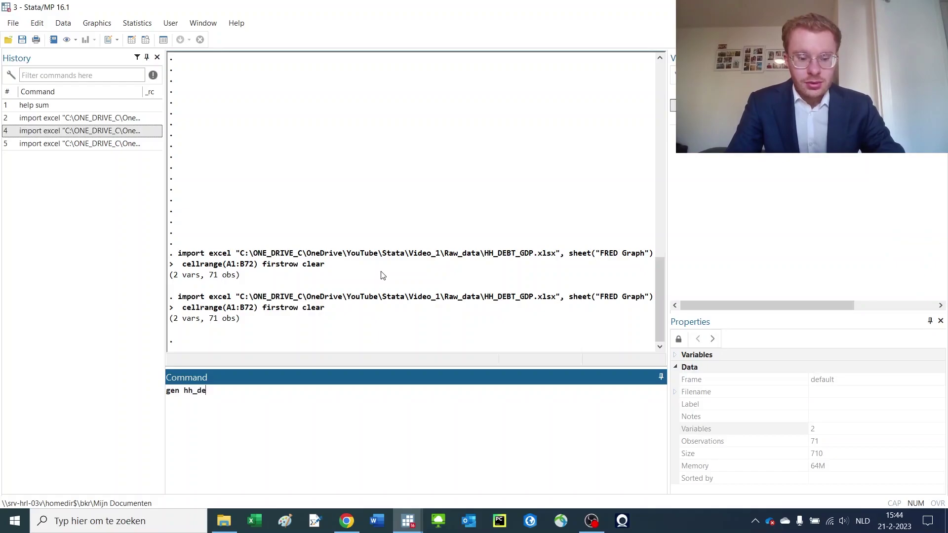
pyautogui.write('bt_ratio =')
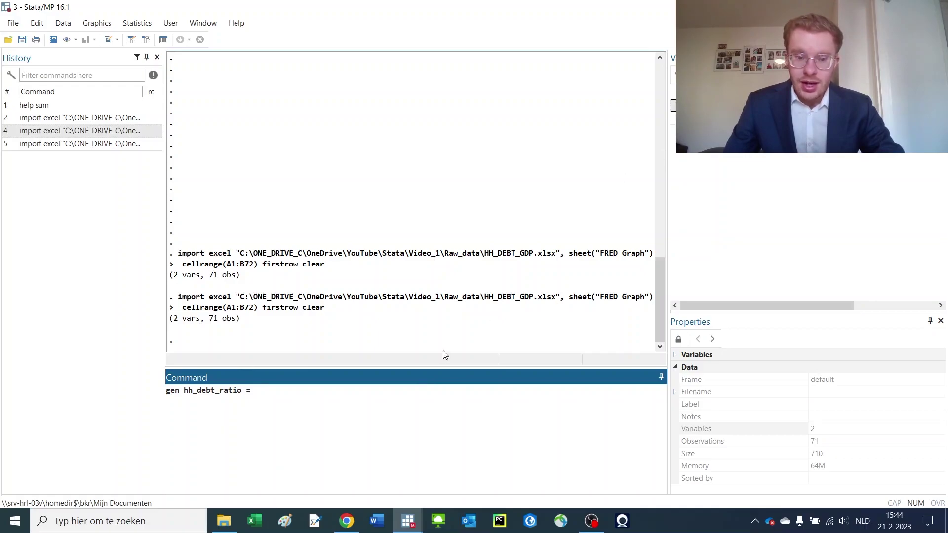
pyautogui.write('debt')
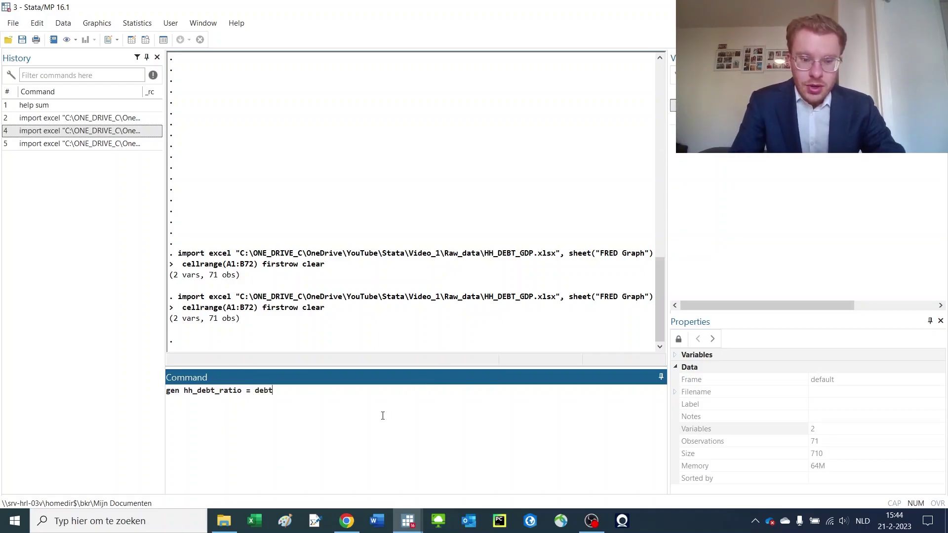
pyautogui.write('_gd')
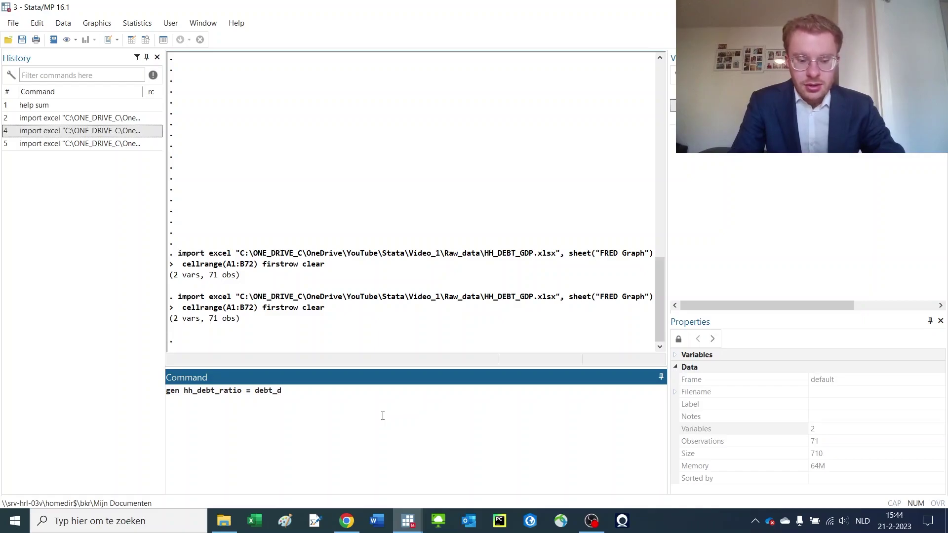
pyautogui.press('BackSpace')
pyautogui.write('gdp_hh')
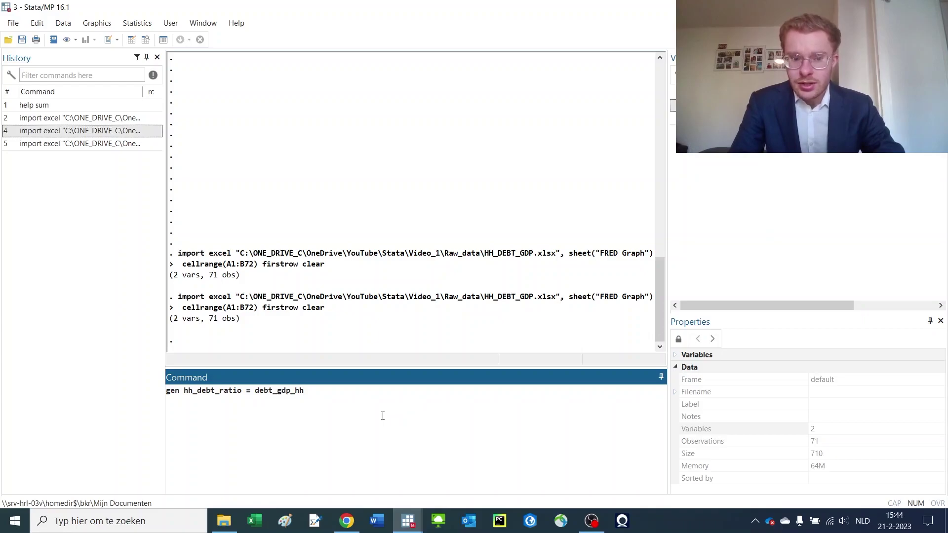
pyautogui.press('BackSpace')
pyautogui.press('BackSpace')
pyautogui.press('BackSpace')
pyautogui.press('BackSpace')
pyautogui.press('BackSpace')
pyautogui.press('BackSpace')
pyautogui.press('BackSpace')
pyautogui.press('BackSpace')
pyautogui.press('BackSpace')
pyautogui.press('BackSpace')
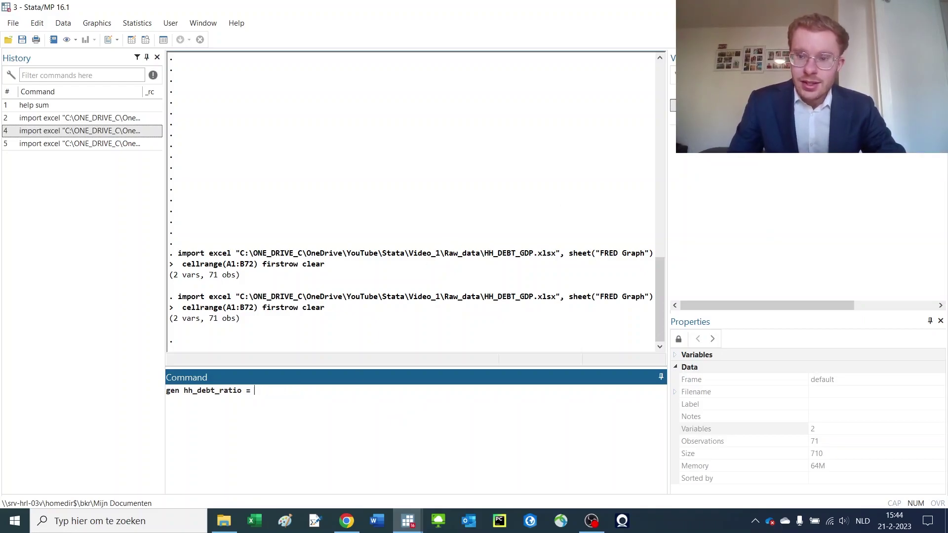
pyautogui.click(716, 117)
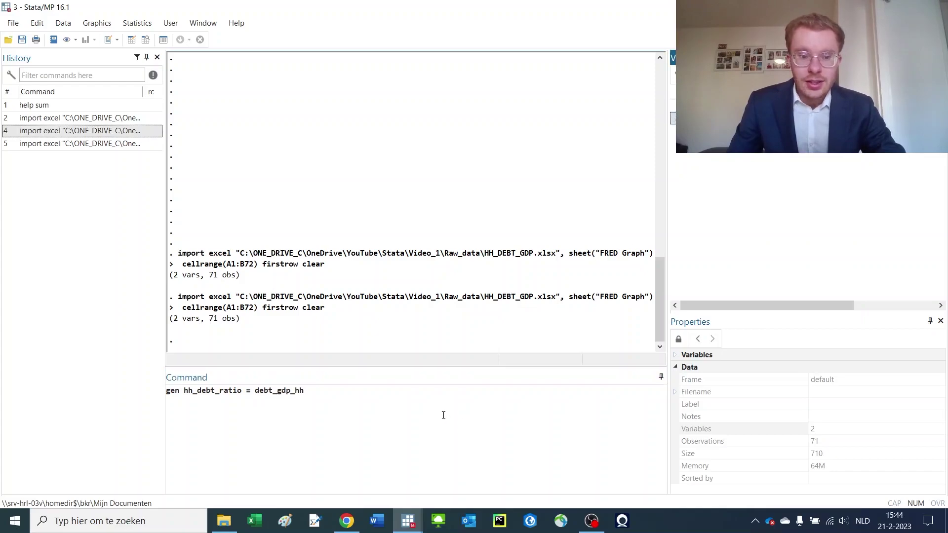
pyautogui.click(444, 415)
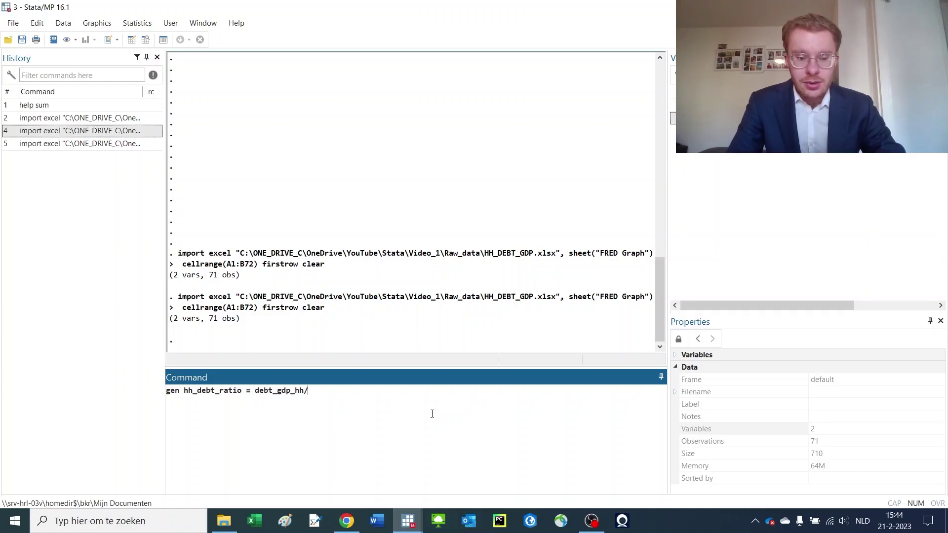
pyautogui.write('00')
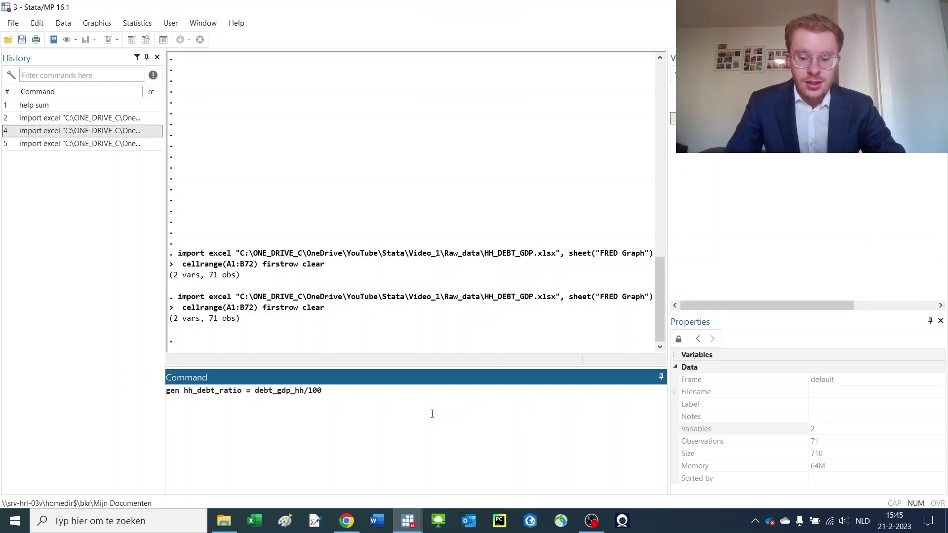
pyautogui.press('Return')
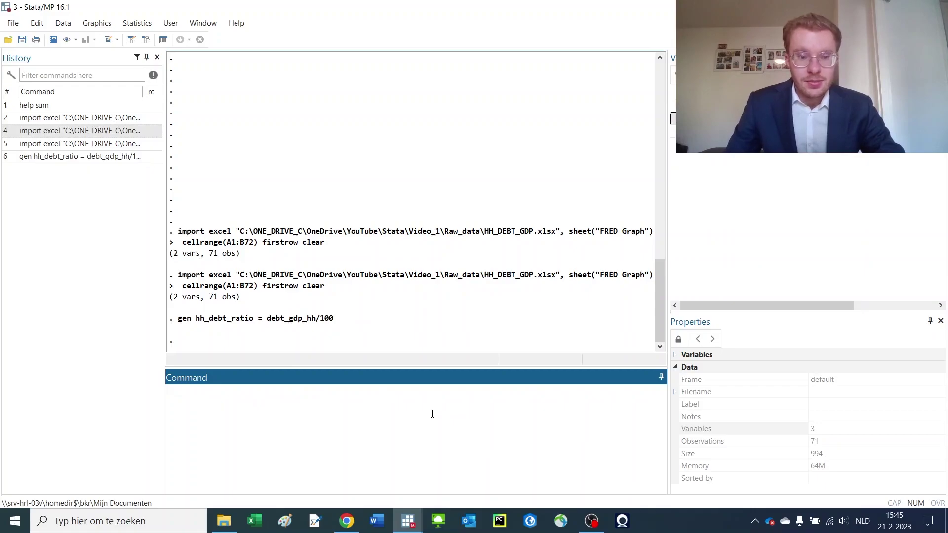
pyautogui.write('bro')
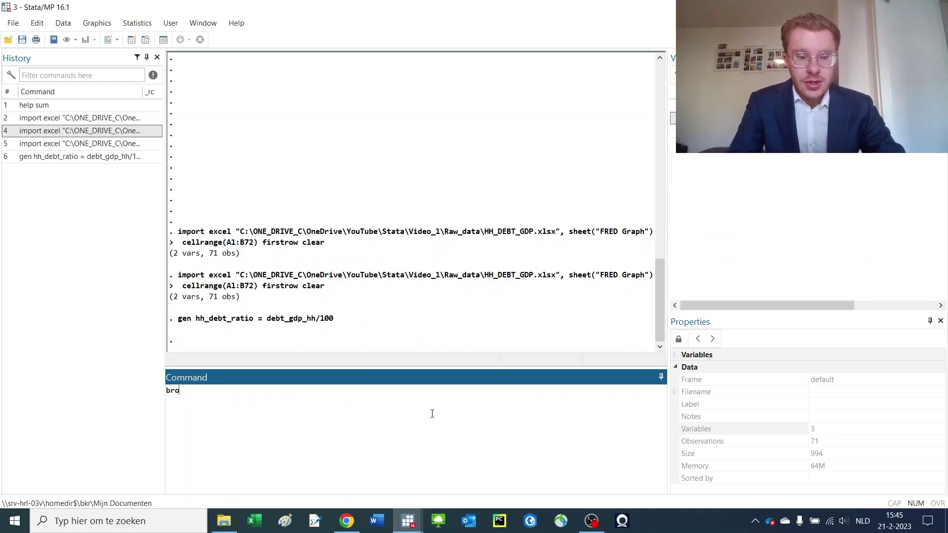
pyautogui.write('wse')
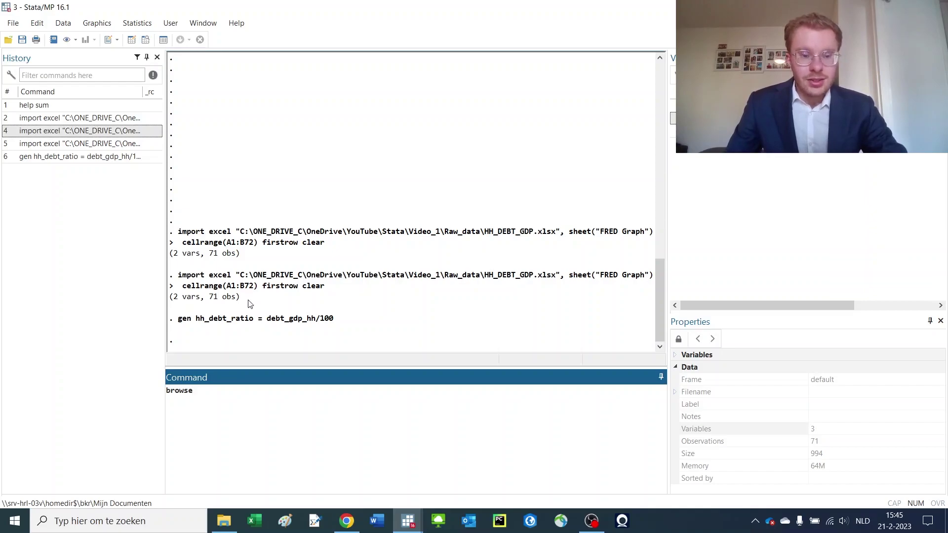
# - Browse the data and compare the first hh_debt_ratio values with debt_gdp_hh
pyautogui.press('Return')
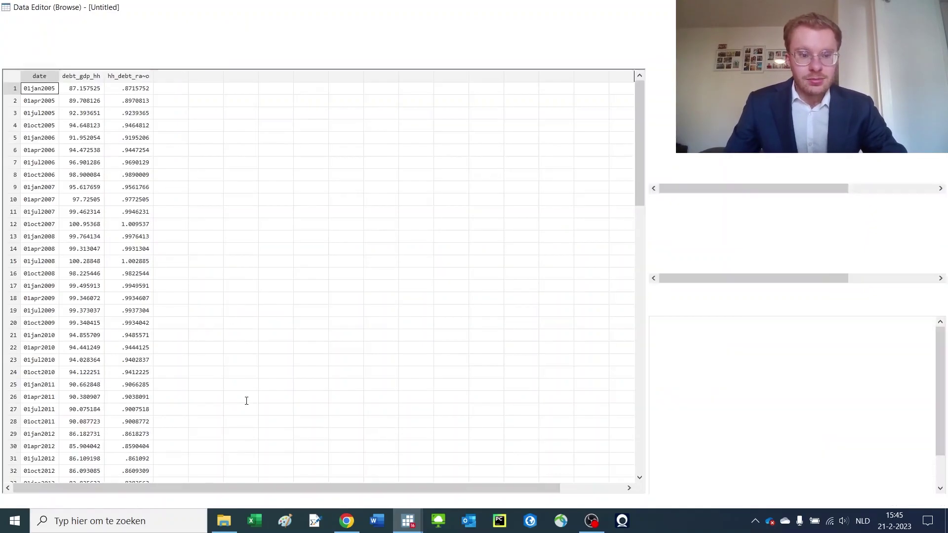
pyautogui.click(137, 91)
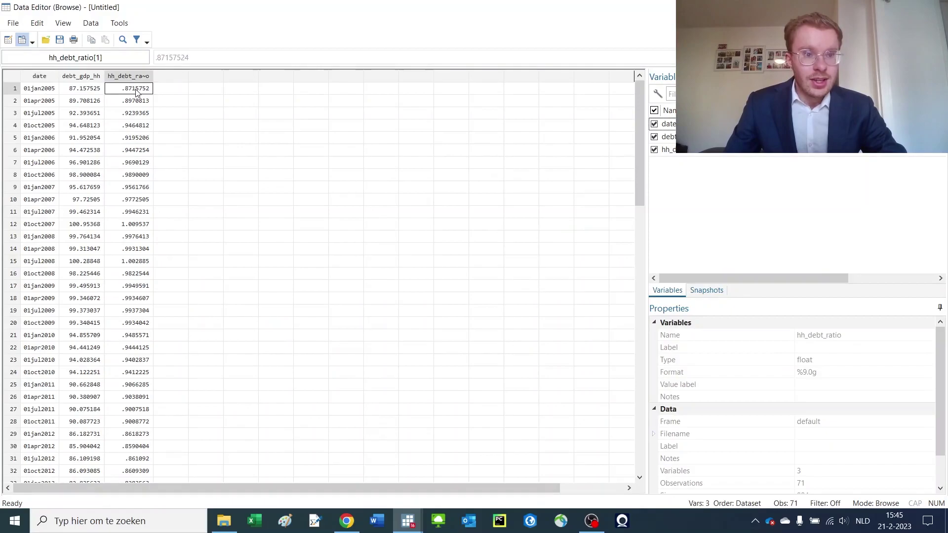
pyautogui.moveTo(136, 93); pyautogui.dragTo(107, 310)
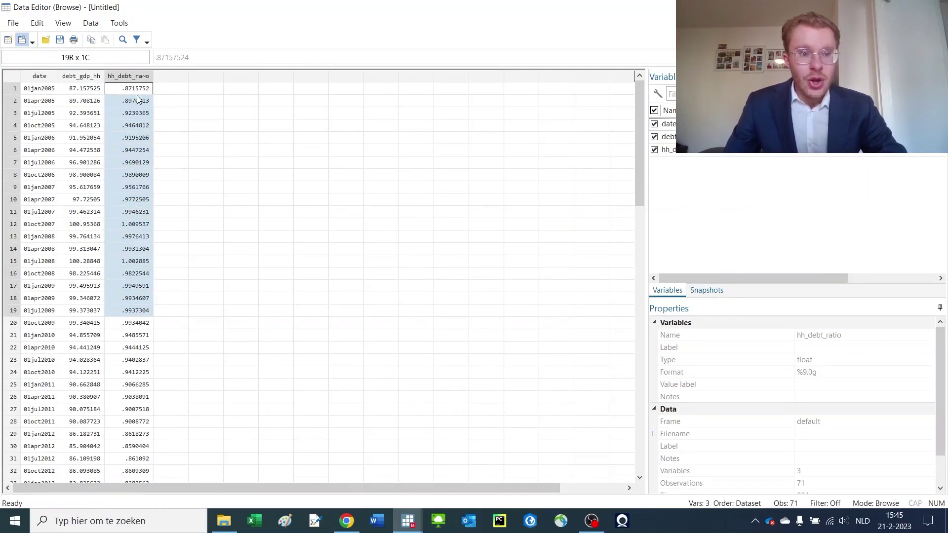
pyautogui.moveTo(137, 91); pyautogui.dragTo(149, 253)
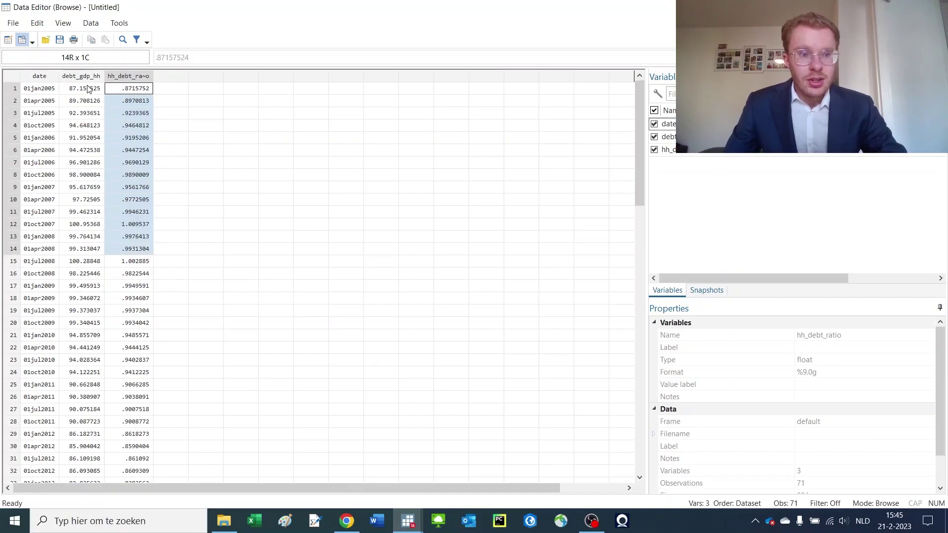
pyautogui.moveTo(88, 89); pyautogui.dragTo(90, 226)
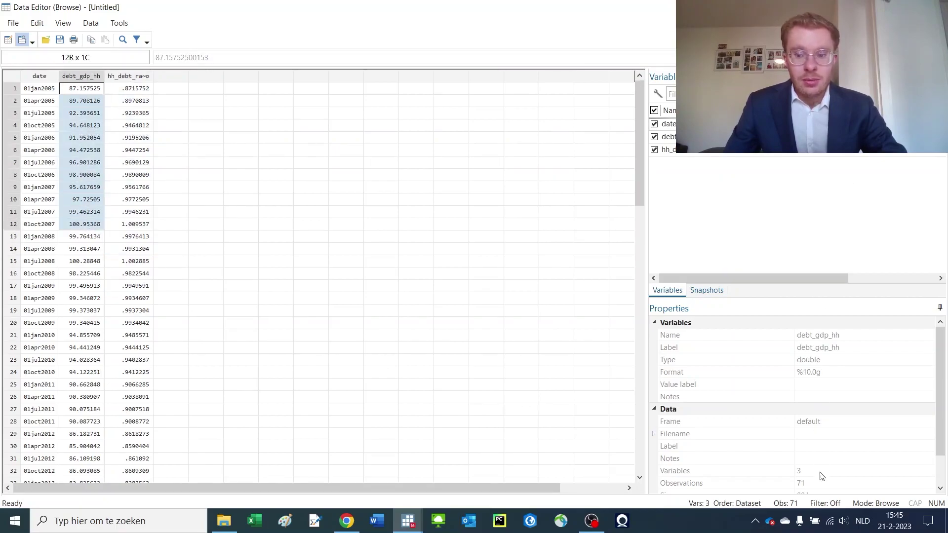
pyautogui.scroll(-1, 824, 481)
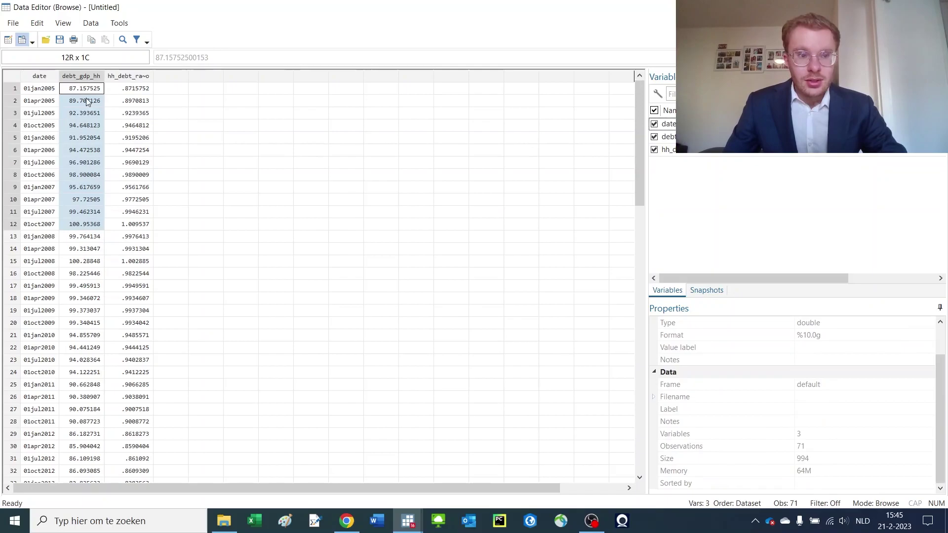
pyautogui.moveTo(87, 89); pyautogui.dragTo(65, 266)
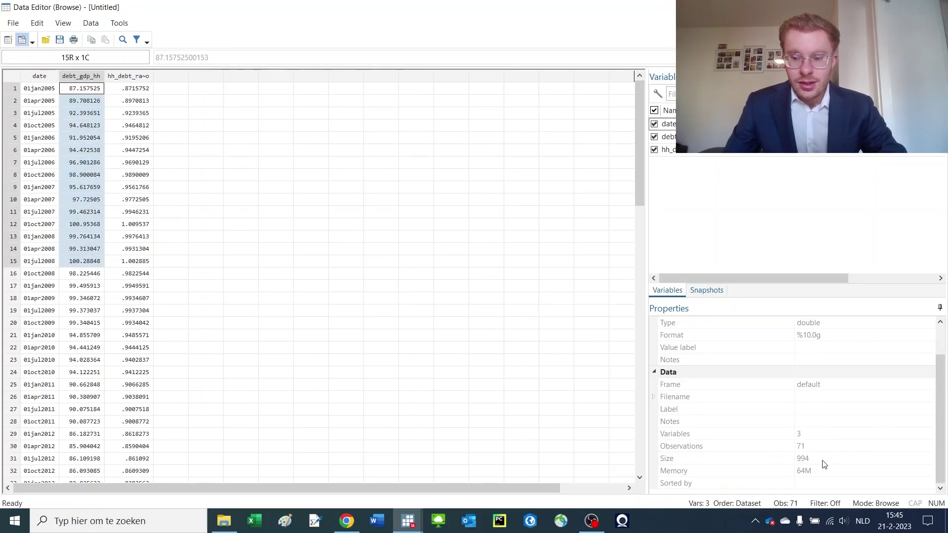
# - Note the dataset size of 994 and close the data browser
pyautogui.click(773, 460)
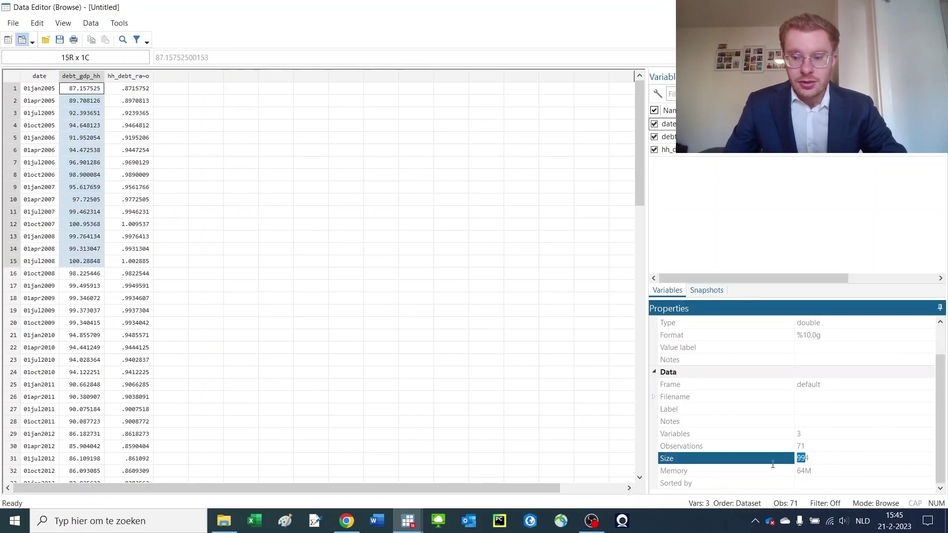
pyautogui.hotkey('alt', 'Tab')
pyautogui.click(815, 454)
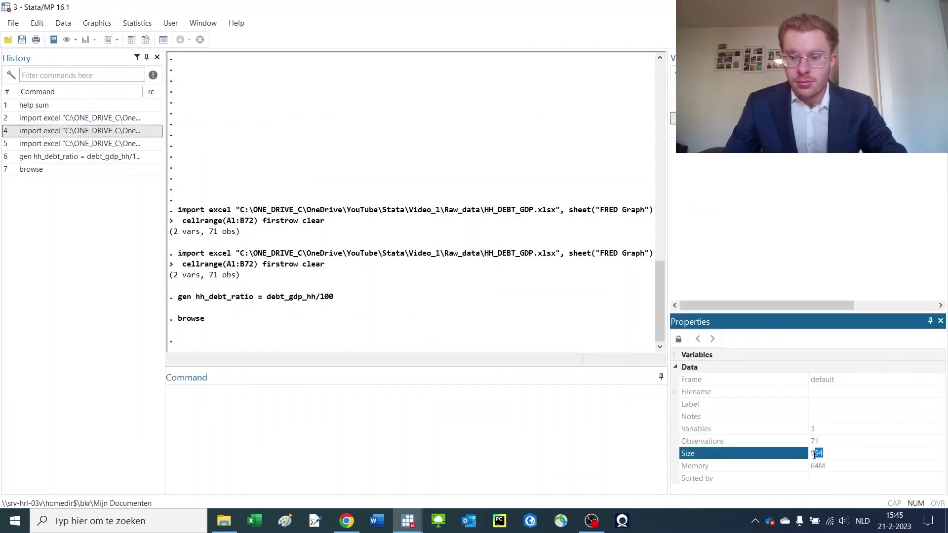
# - Run drop debt_gdp_hh, shrinking the dataset size from 994 to 426
pyautogui.click(258, 417)
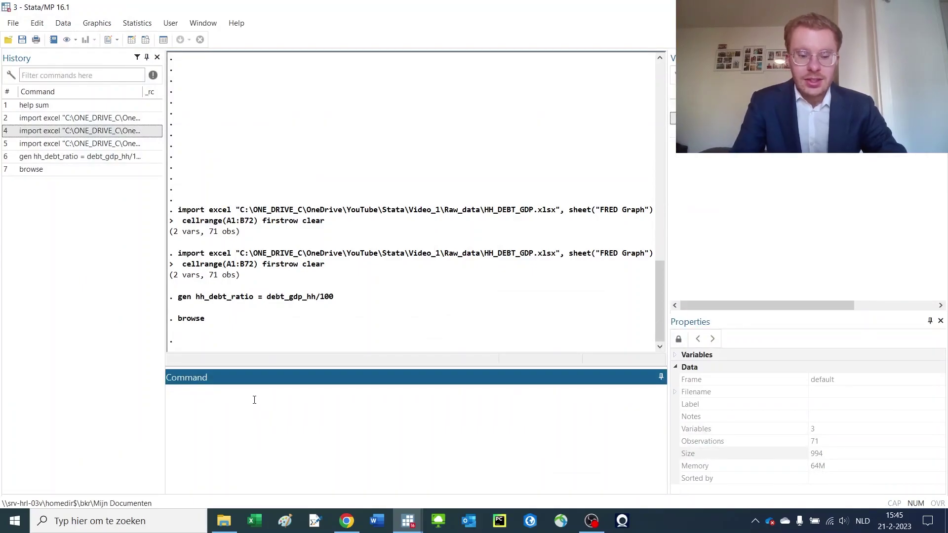
pyautogui.write('drop')
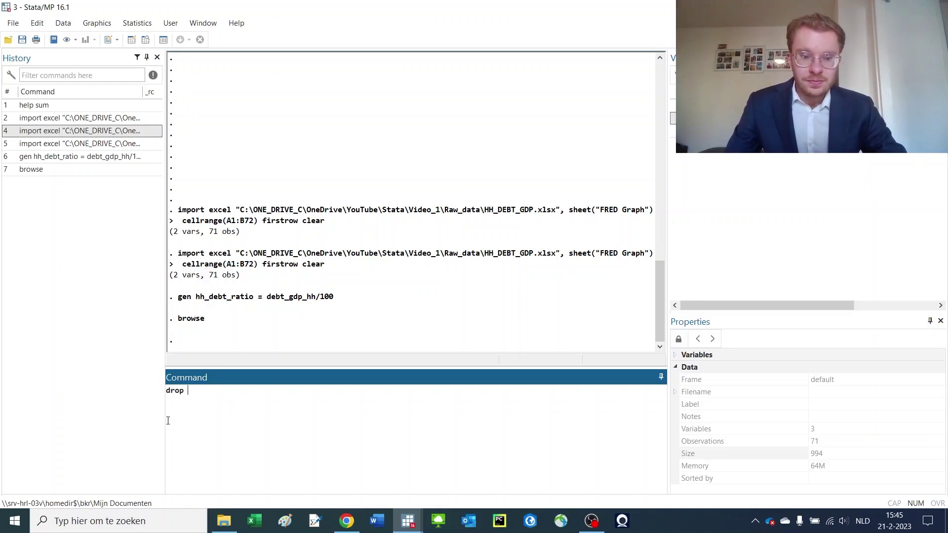
pyautogui.click(814, 429)
pyautogui.click(801, 453)
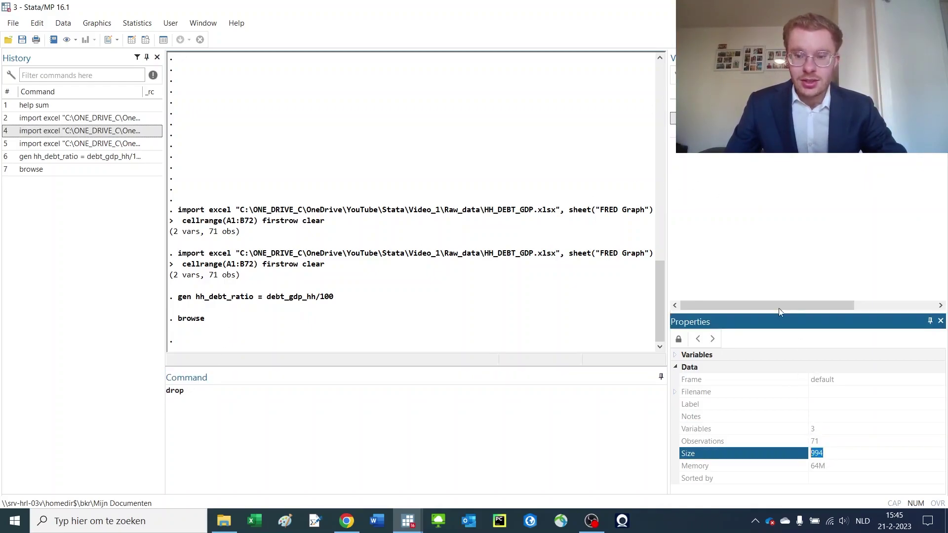
pyautogui.click(773, 227)
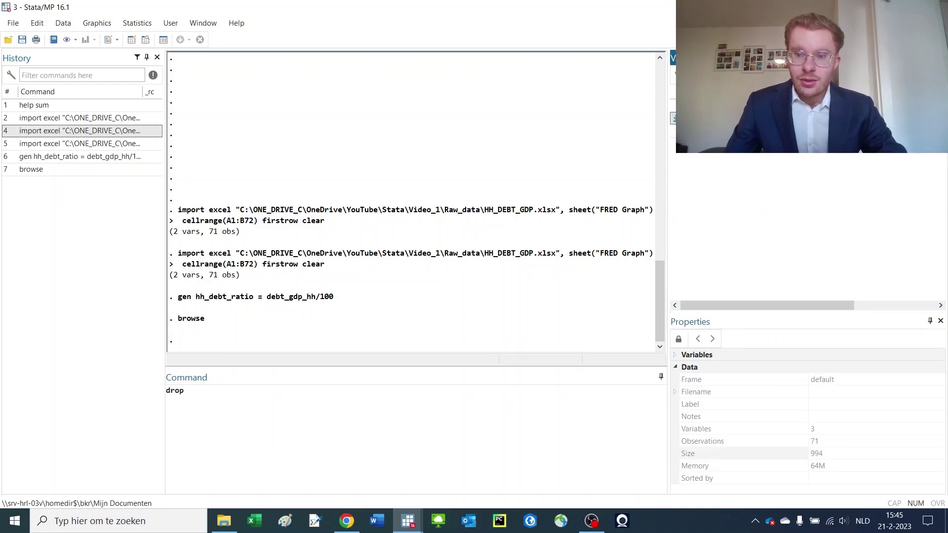
pyautogui.click(716, 119)
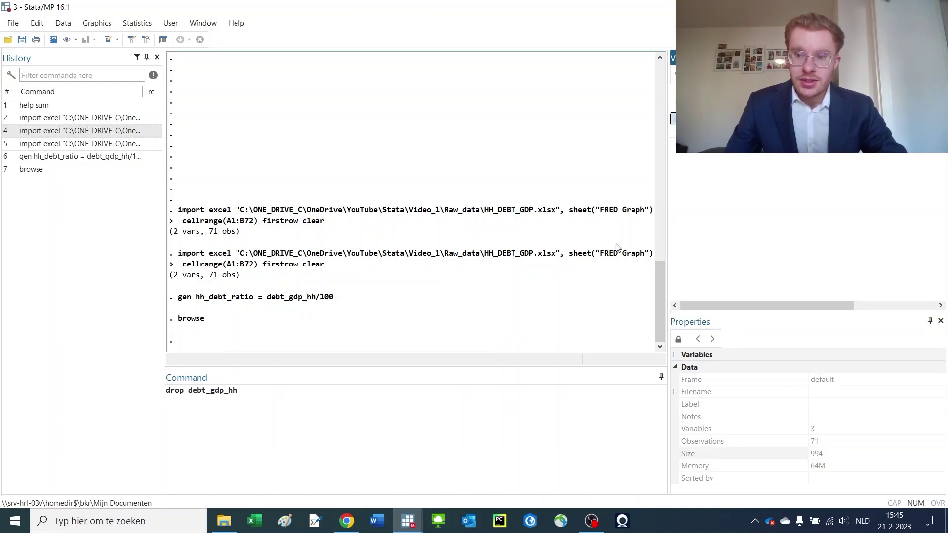
pyautogui.click(445, 417)
pyautogui.press('Return')
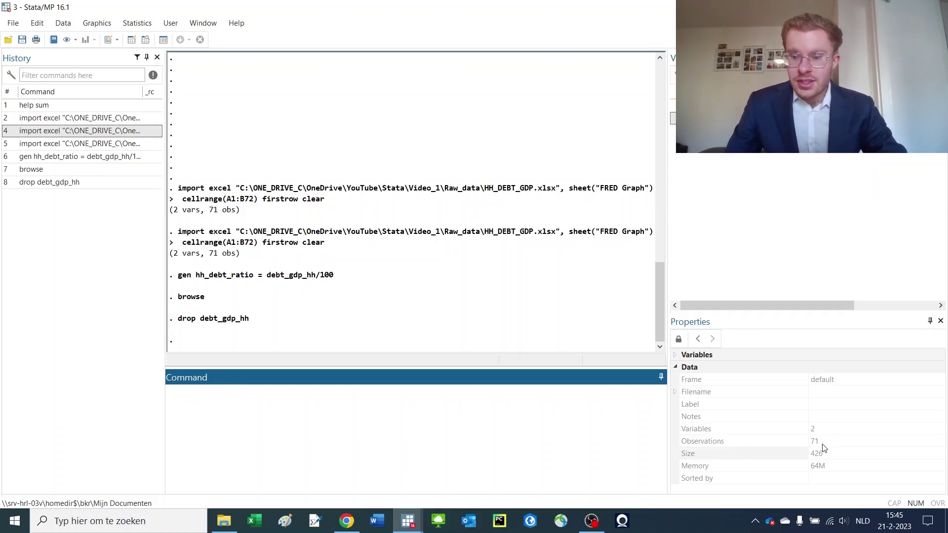
pyautogui.moveTo(823, 456); pyautogui.dragTo(810, 452)
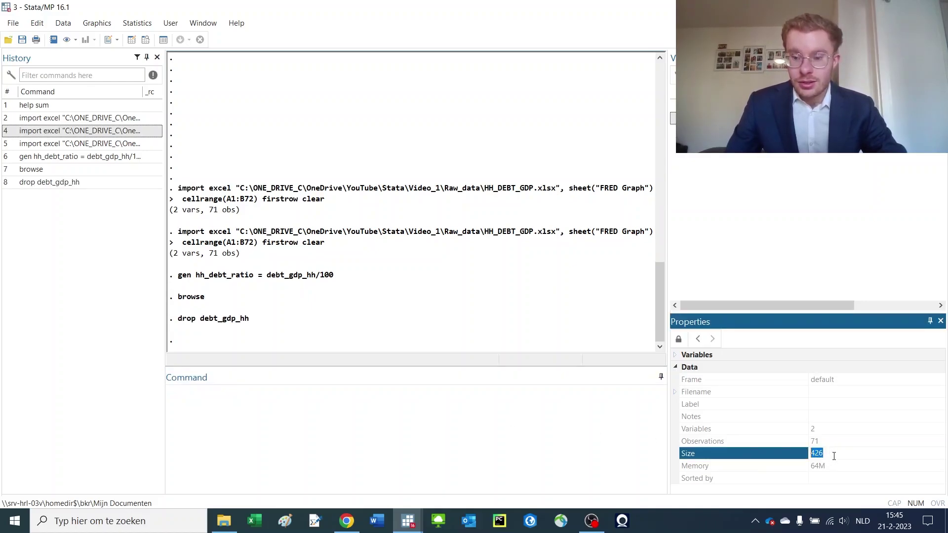
pyautogui.click(146, 39)
pyautogui.moveTo(79, 89); pyautogui.dragTo(85, 460)
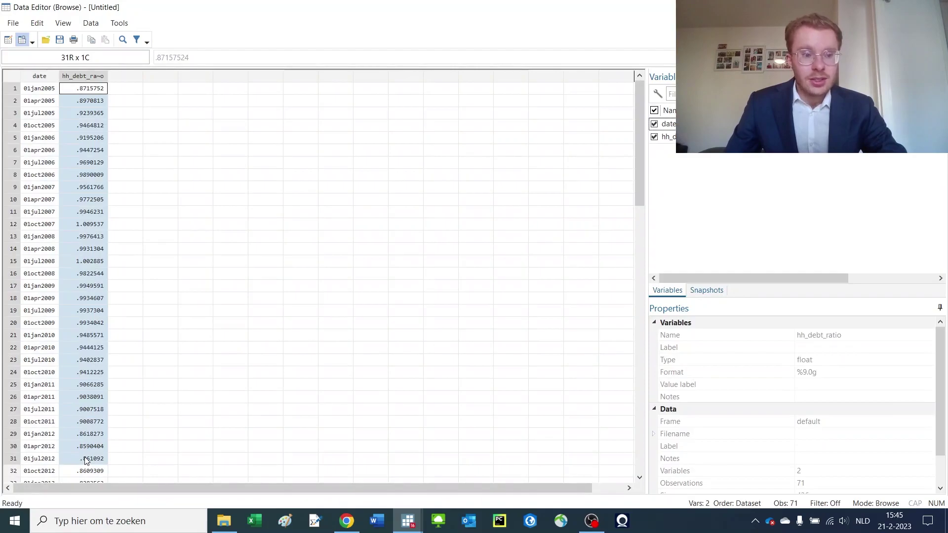
pyautogui.click(44, 202)
pyautogui.moveTo(88, 187); pyautogui.dragTo(90, 225)
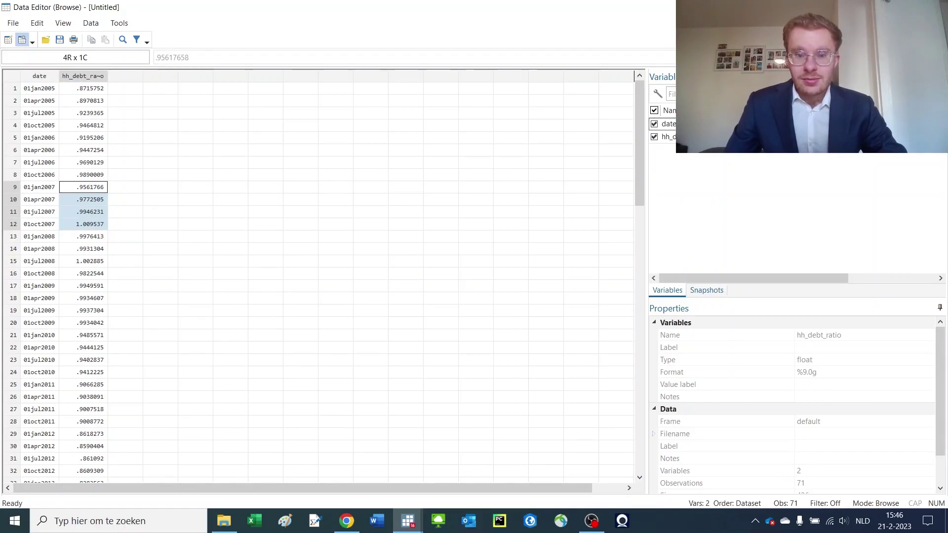
pyautogui.hotkey('alt', 'Tab')
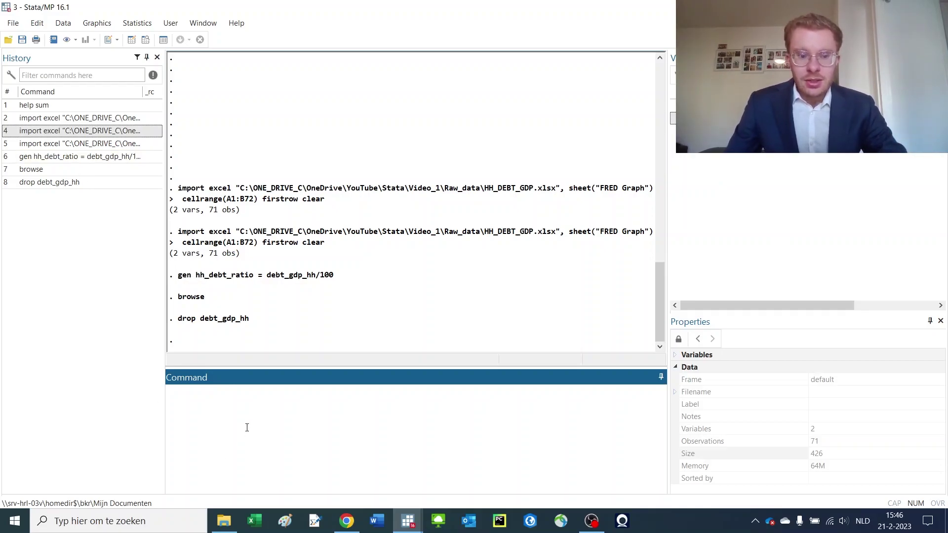
# - Begin the command gen new_var = hh_debt_ratio if
pyautogui.write('gen ne')
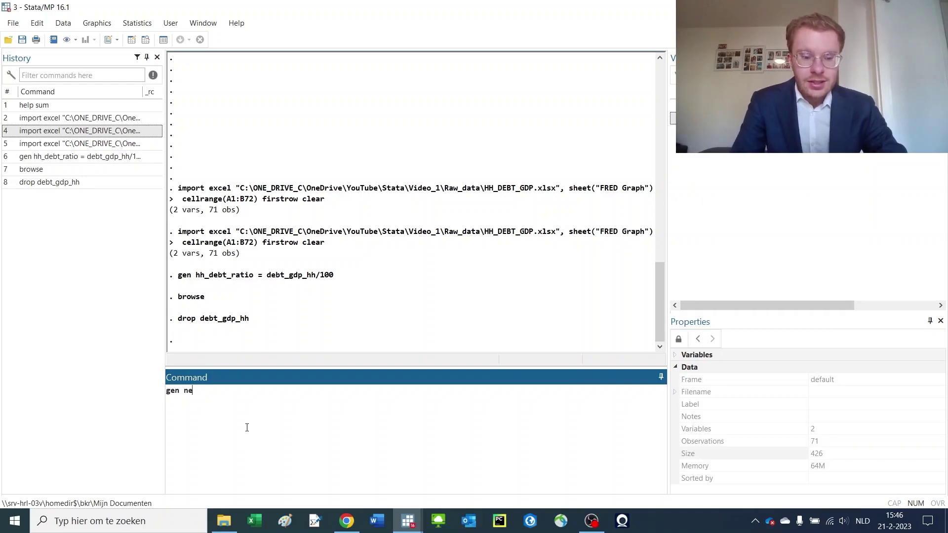
pyautogui.write('w_var ')
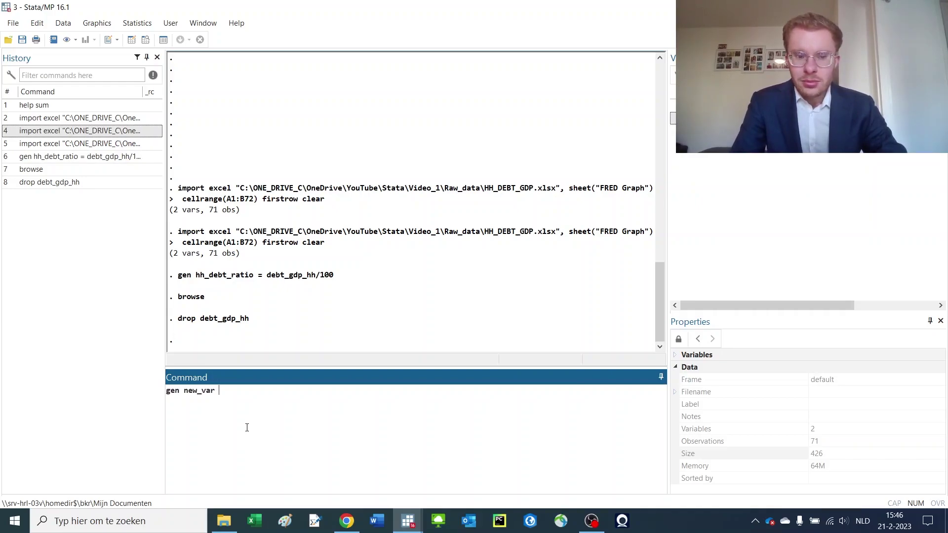
pyautogui.write('=')
pyautogui.click(673, 119)
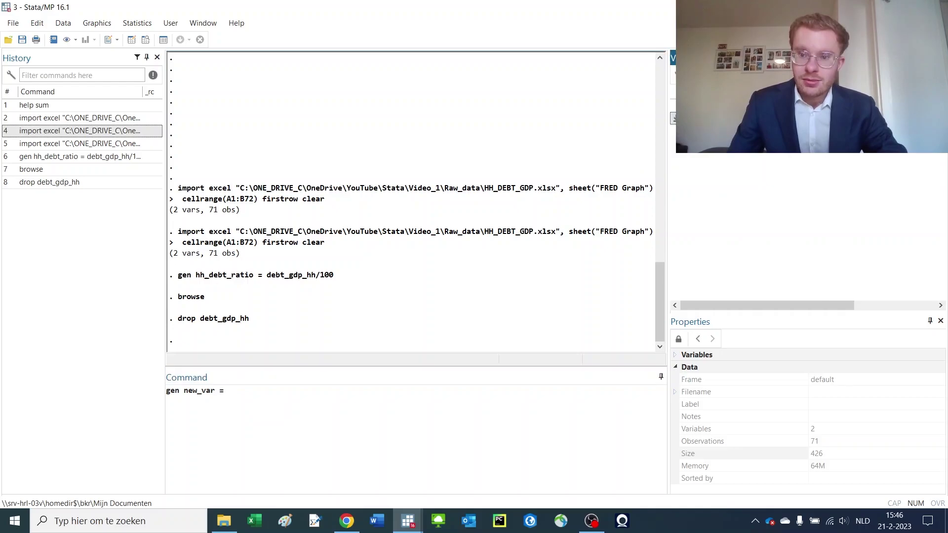
pyautogui.doubleClick(673, 119)
pyautogui.click(399, 458)
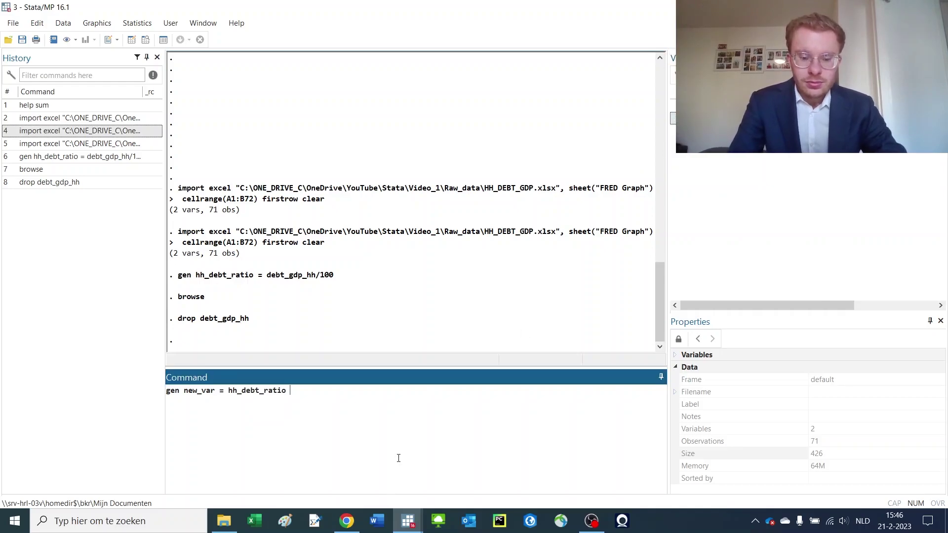
pyautogui.write('if')
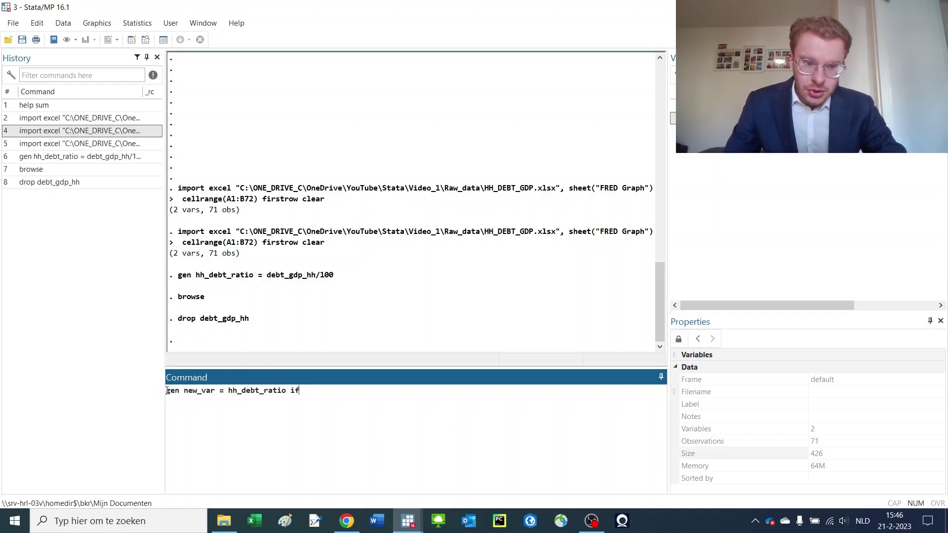
# - Complete the condition hh_debt_ratio>1 and run it, producing 69 missing values
pyautogui.moveTo(167, 391); pyautogui.dragTo(306, 390)
pyautogui.click(306, 390)
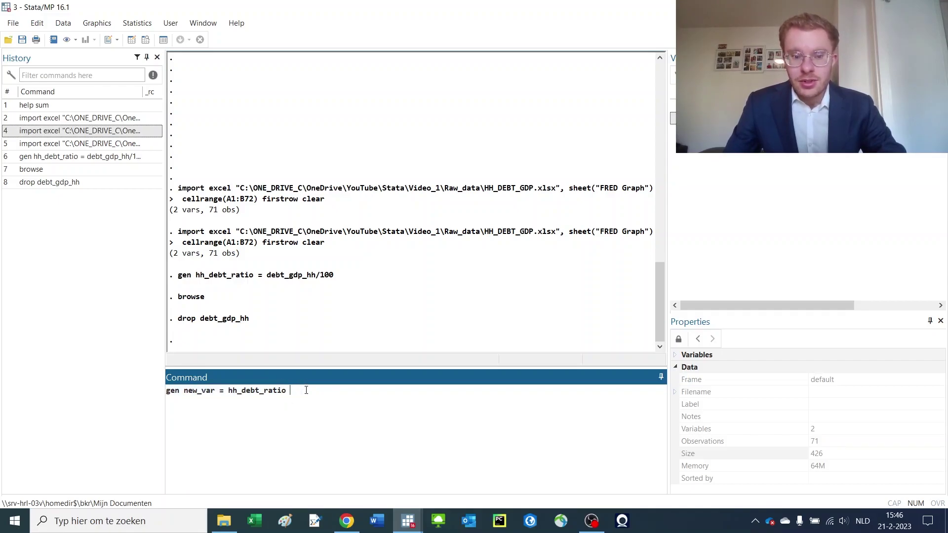
pyautogui.write('XXXXX')
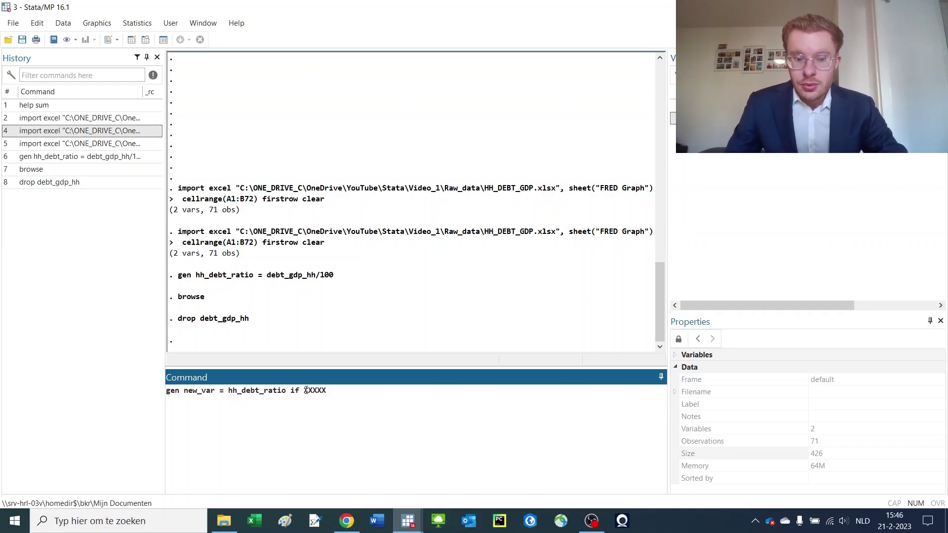
pyautogui.moveTo(307, 390); pyautogui.dragTo(336, 397)
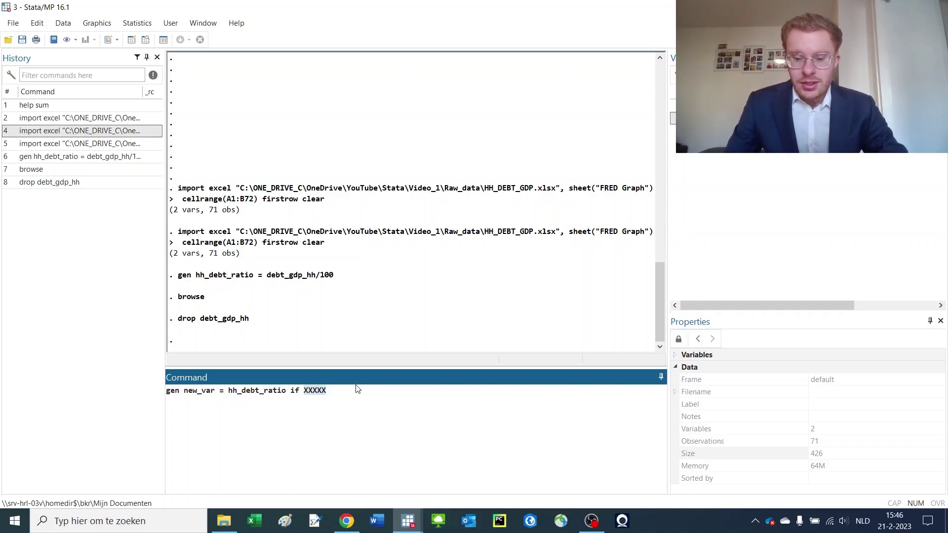
pyautogui.press('BackSpace')
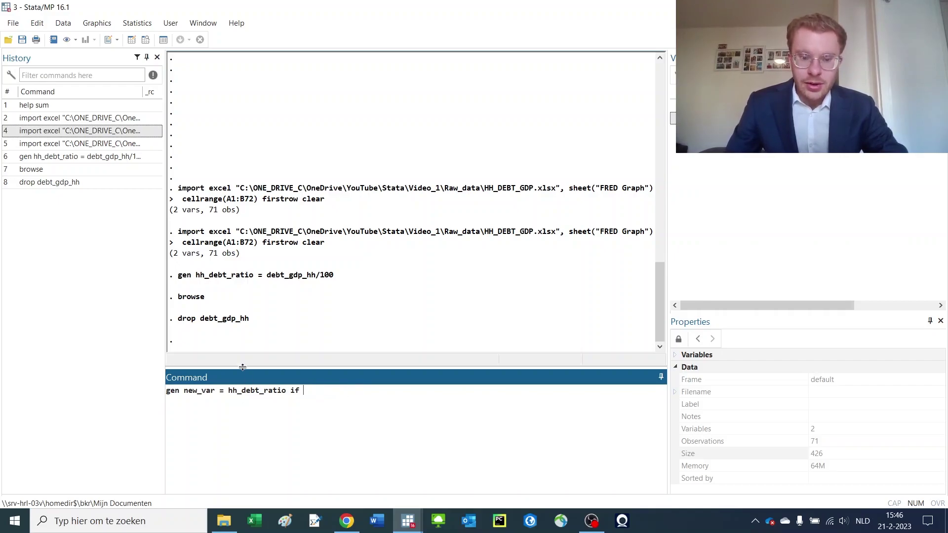
pyautogui.click(673, 116)
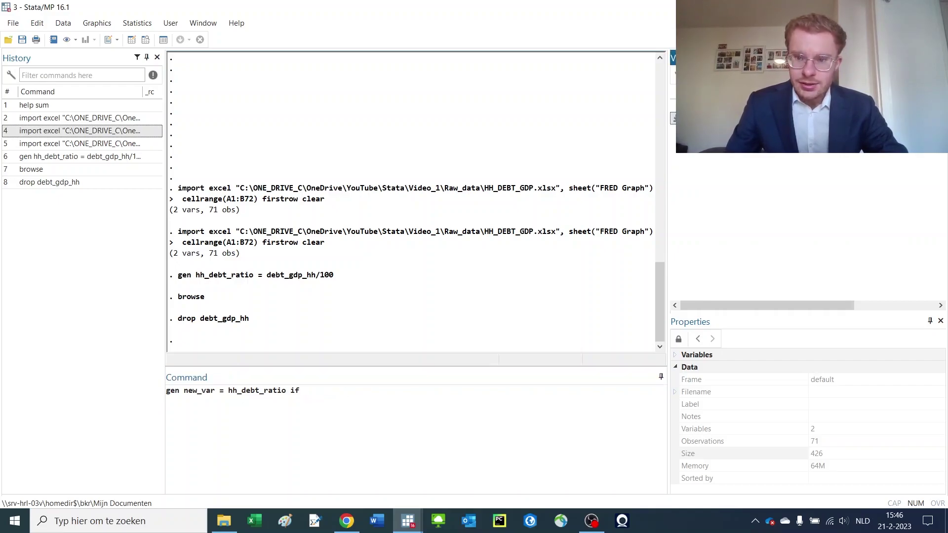
pyautogui.click(435, 430)
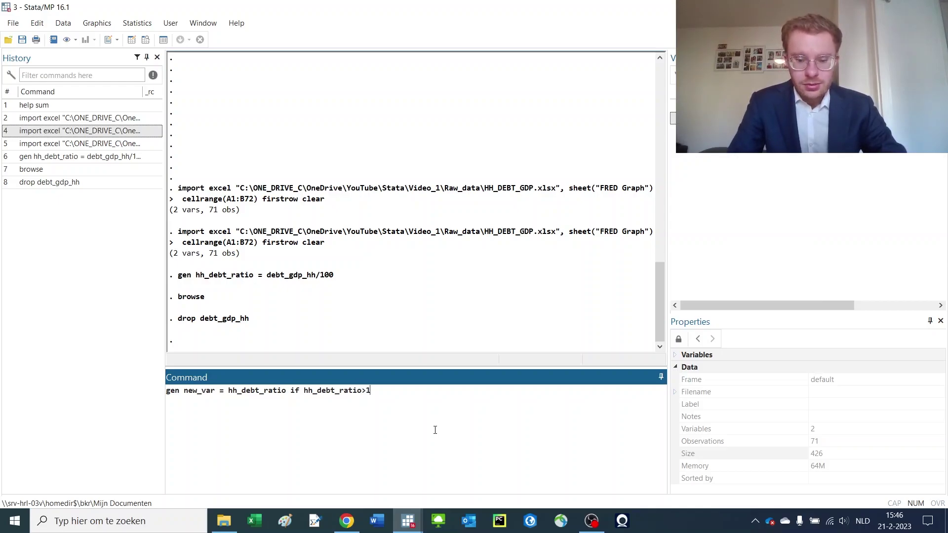
pyautogui.press('Return')
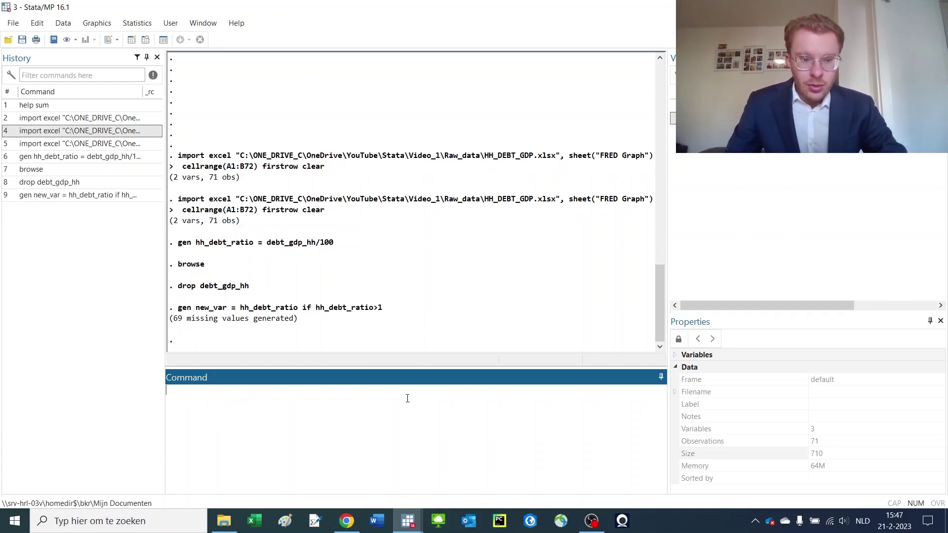
# - Review the 69 missing values message, then browse new_var's filled values in rows 12 and 15
pyautogui.moveTo(179, 308); pyautogui.dragTo(391, 308)
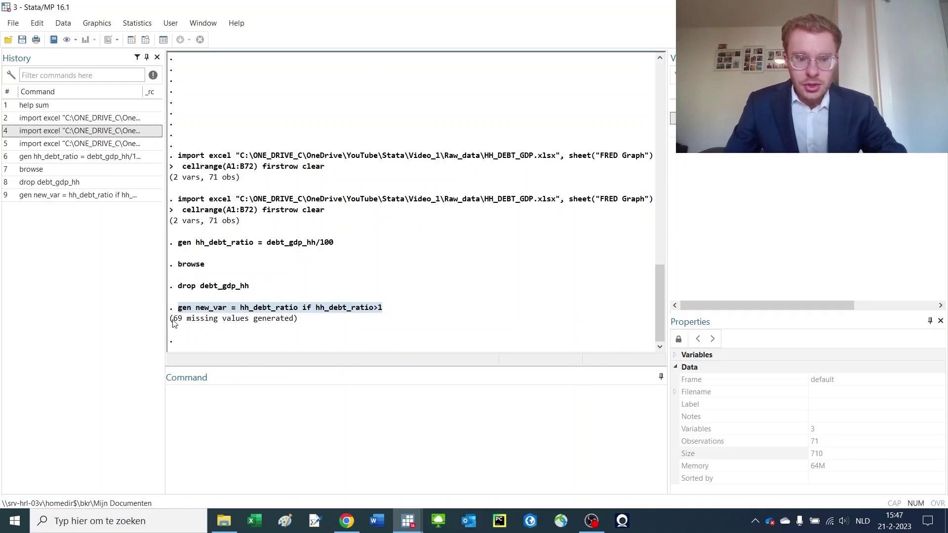
pyautogui.moveTo(173, 320); pyautogui.dragTo(295, 319)
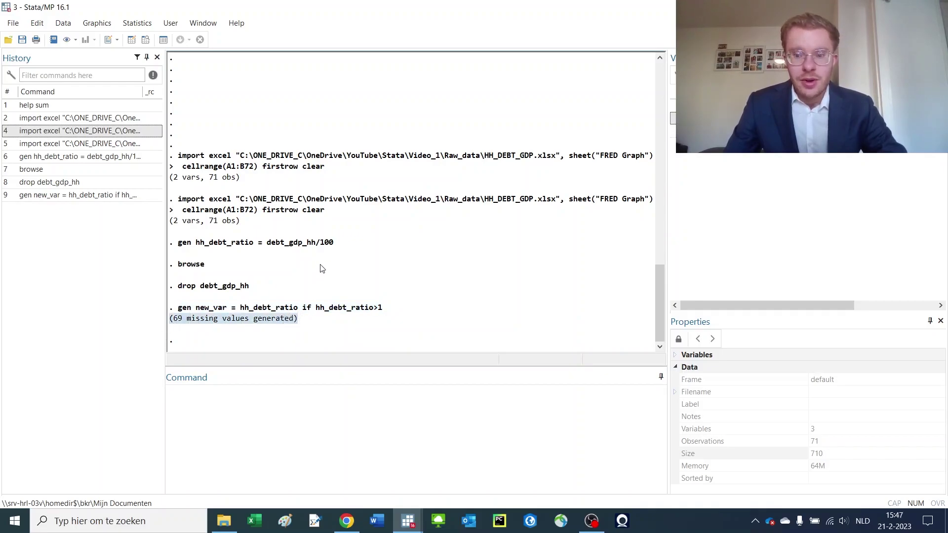
pyautogui.click(145, 40)
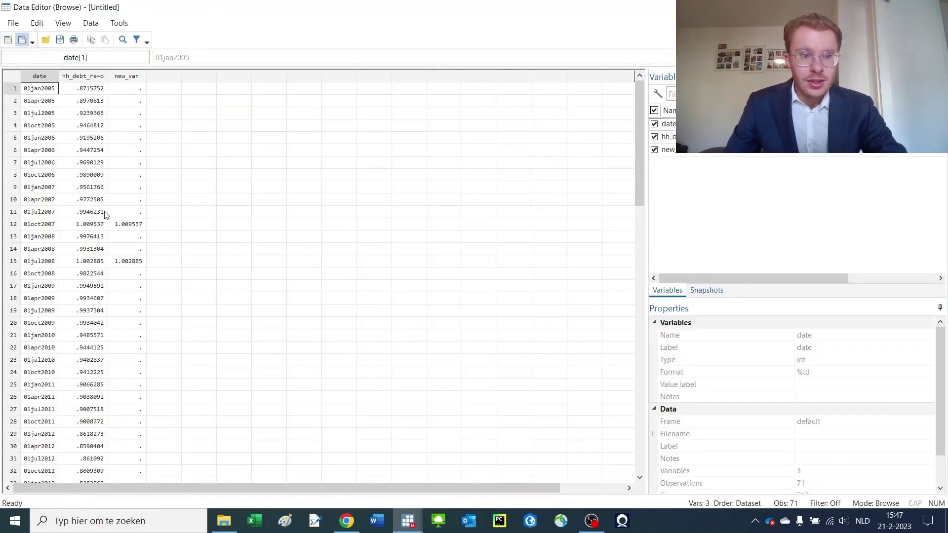
pyautogui.moveTo(137, 88); pyautogui.dragTo(134, 217)
pyautogui.click(117, 229)
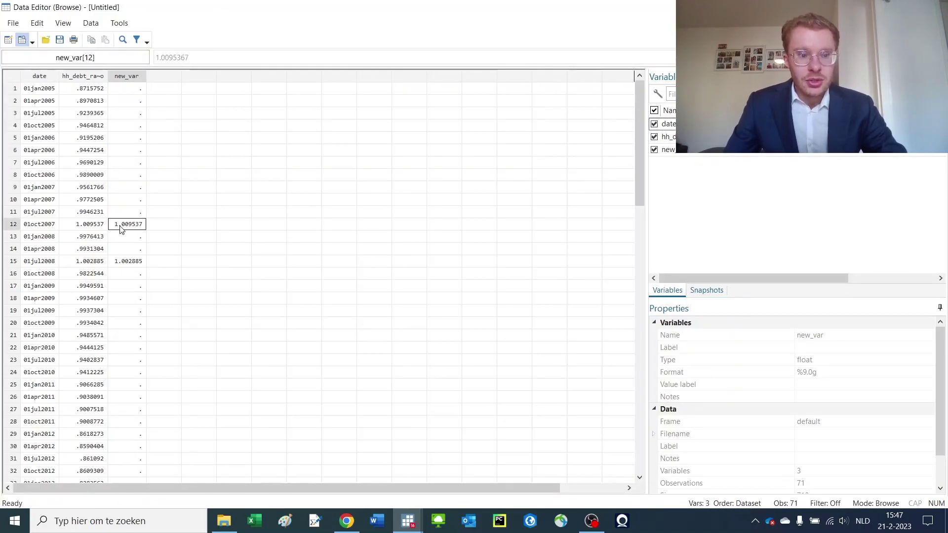
pyautogui.click(128, 262)
pyautogui.scroll(-3, 128, 262)
pyautogui.scroll(-14, 128, 262)
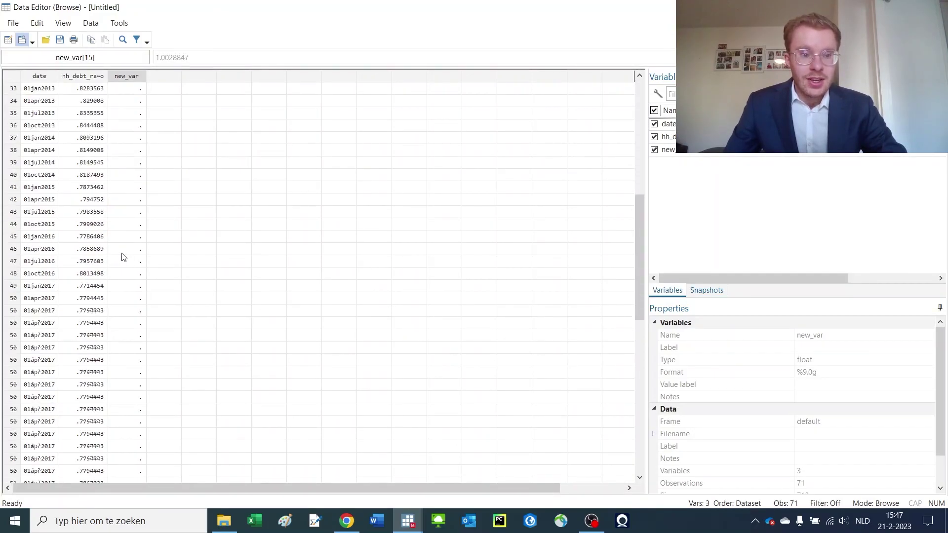
pyautogui.scroll(15, 119, 252)
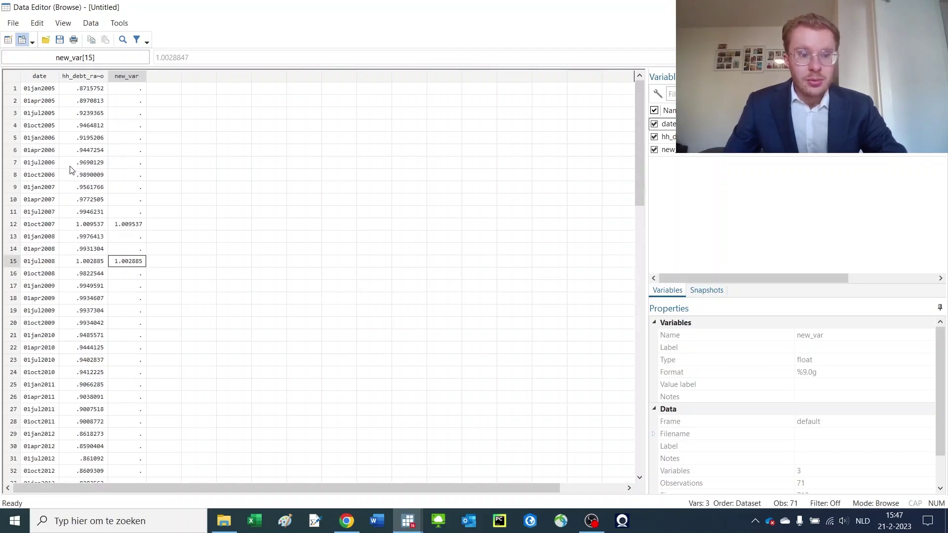
# - Select hh_debt_ratio and new_var rows 7 to 19 to compare them
pyautogui.moveTo(71, 165); pyautogui.dragTo(142, 291)
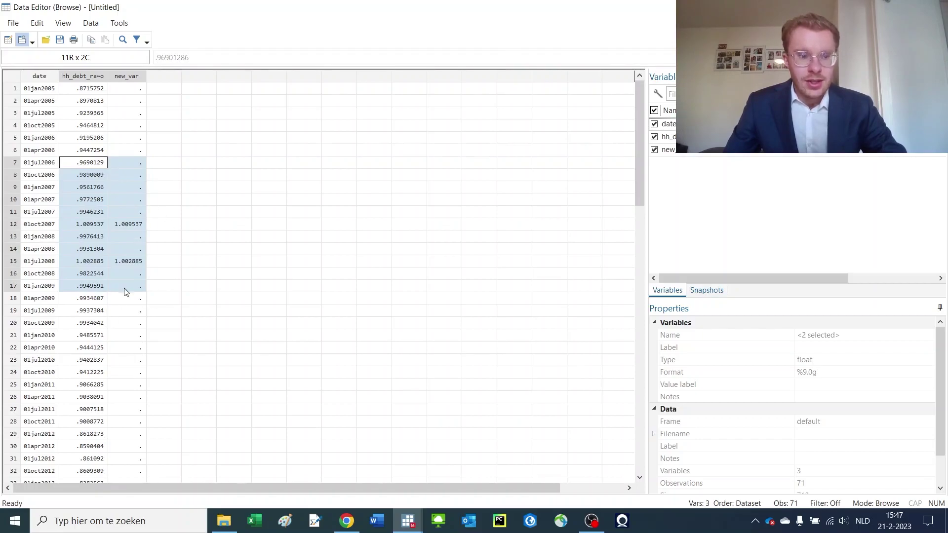
pyautogui.moveTo(44, 165); pyautogui.dragTo(132, 314)
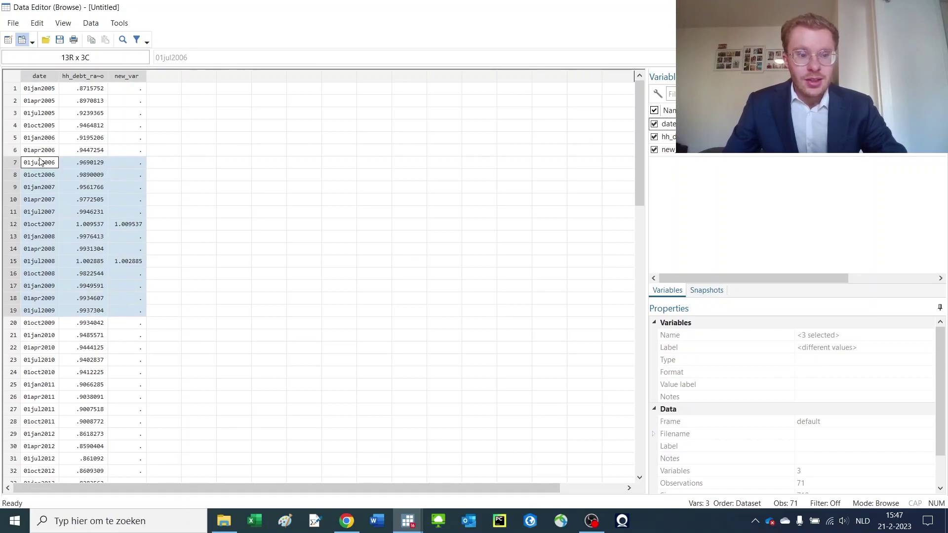
pyautogui.moveTo(72, 162); pyautogui.dragTo(113, 318)
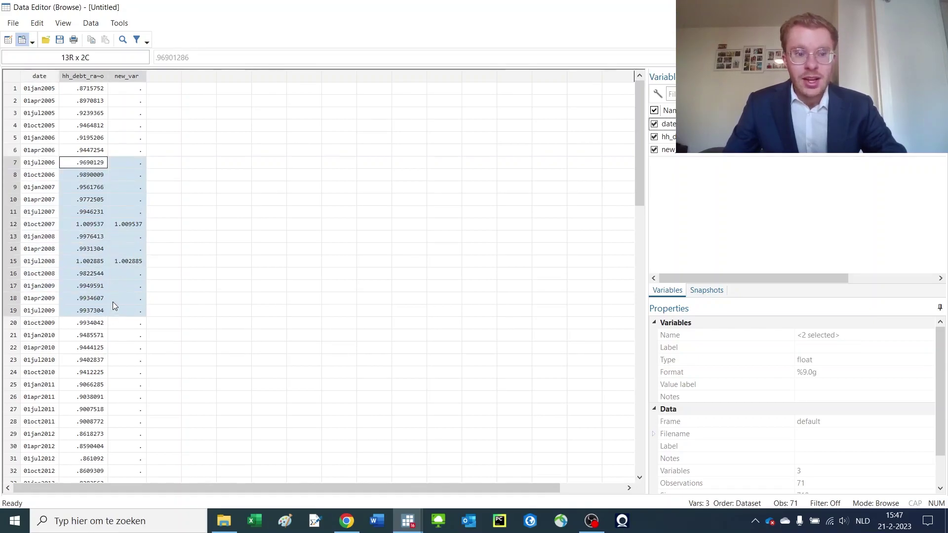